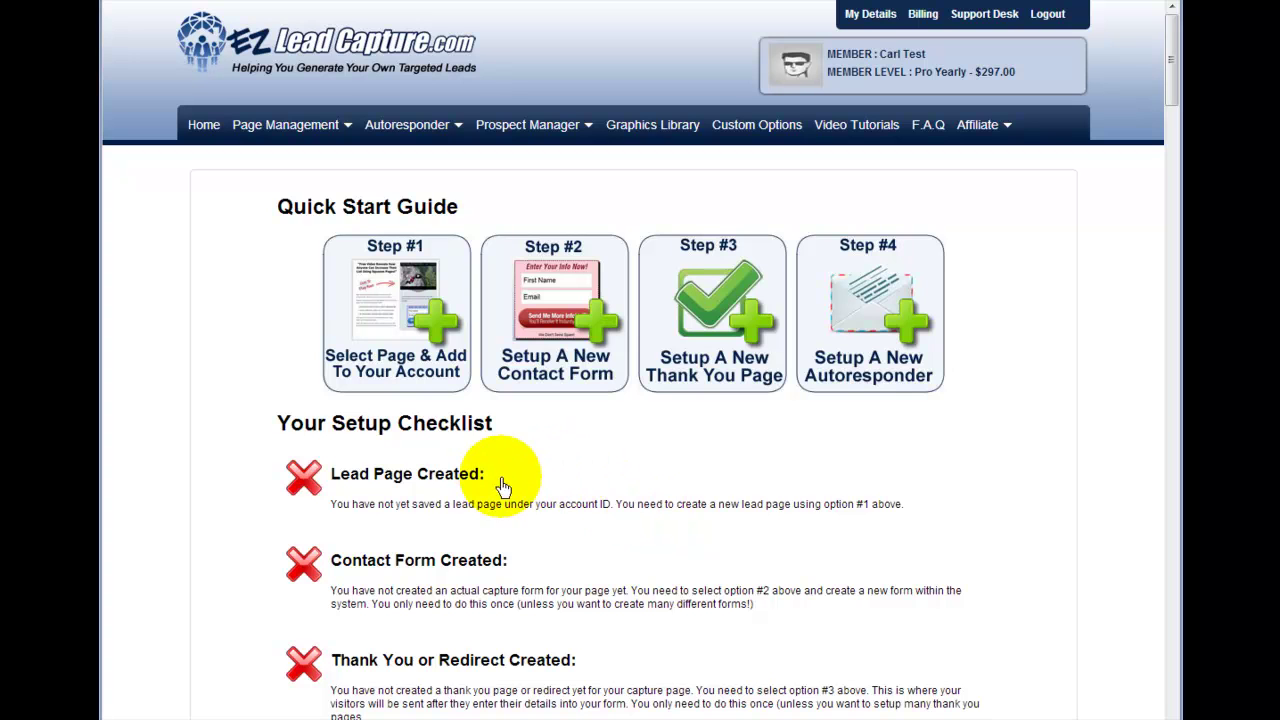
Start a new page in the Quick Page Builder with 24lead as both its page name and page URL.
{"action": "mouse_move", "coordinate": [295, 126]}
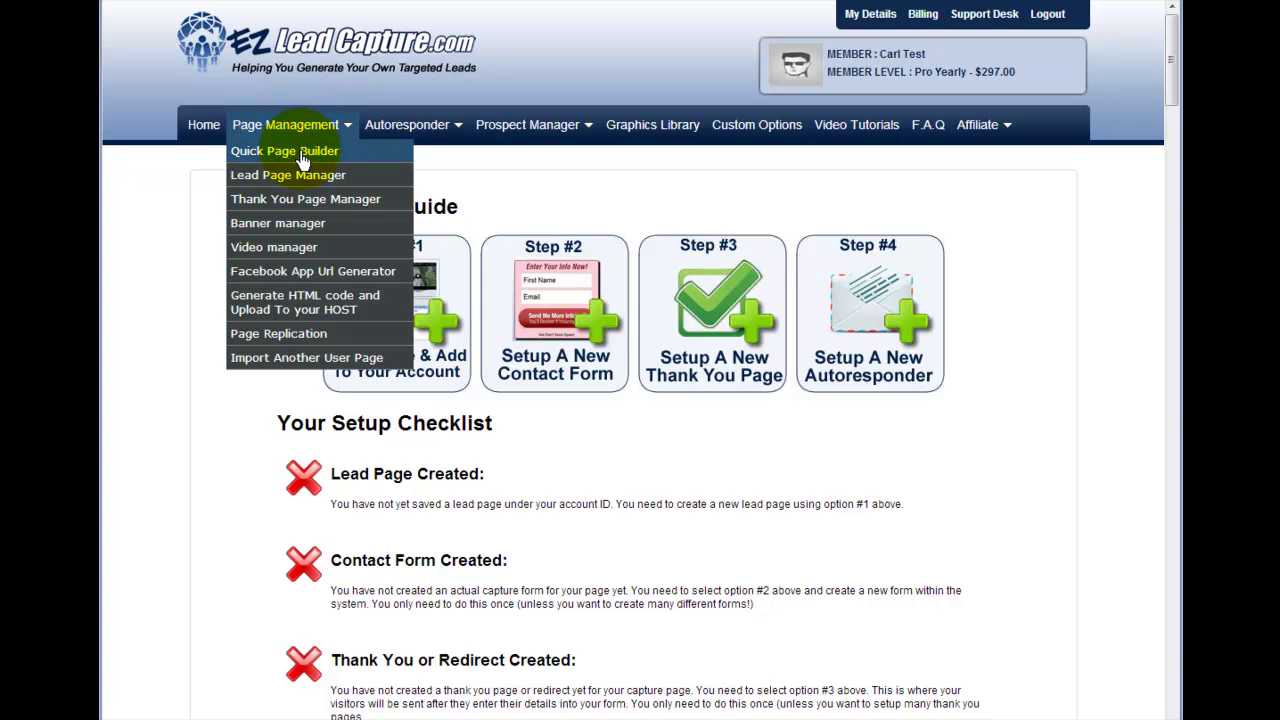
{"action": "left_click", "coordinate": [302, 158]}
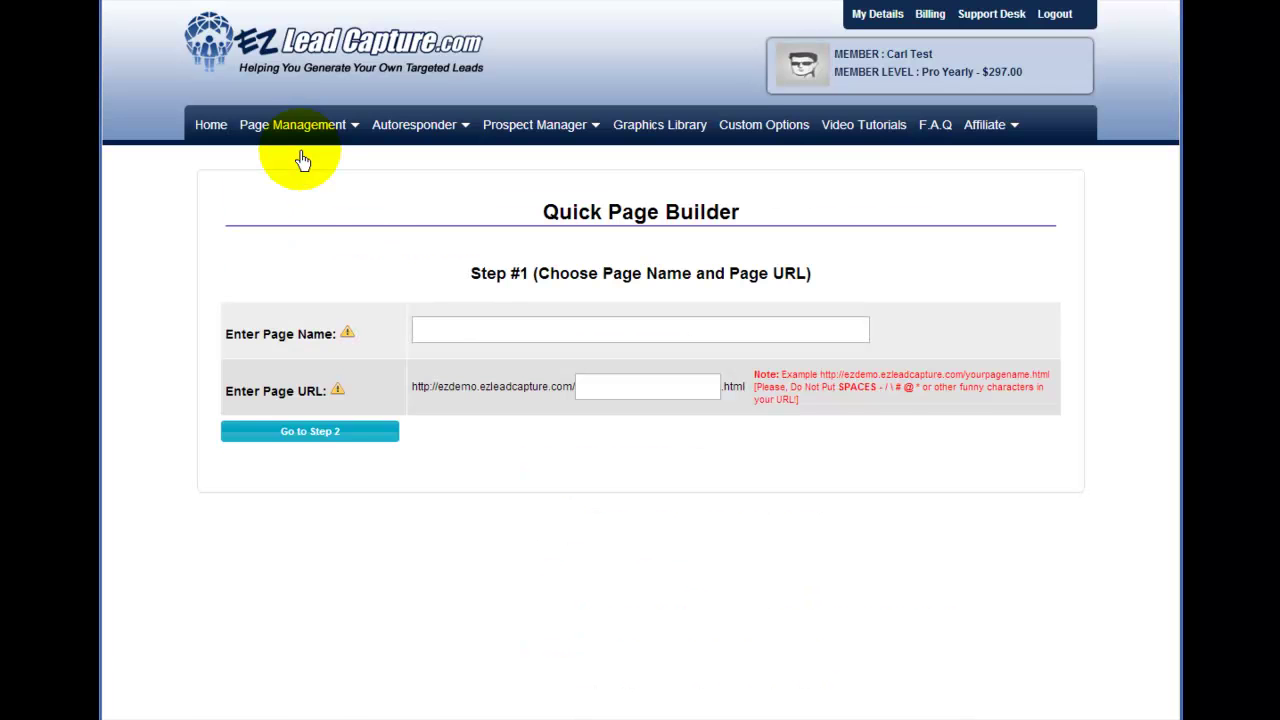
{"action": "left_click", "coordinate": [427, 333]}
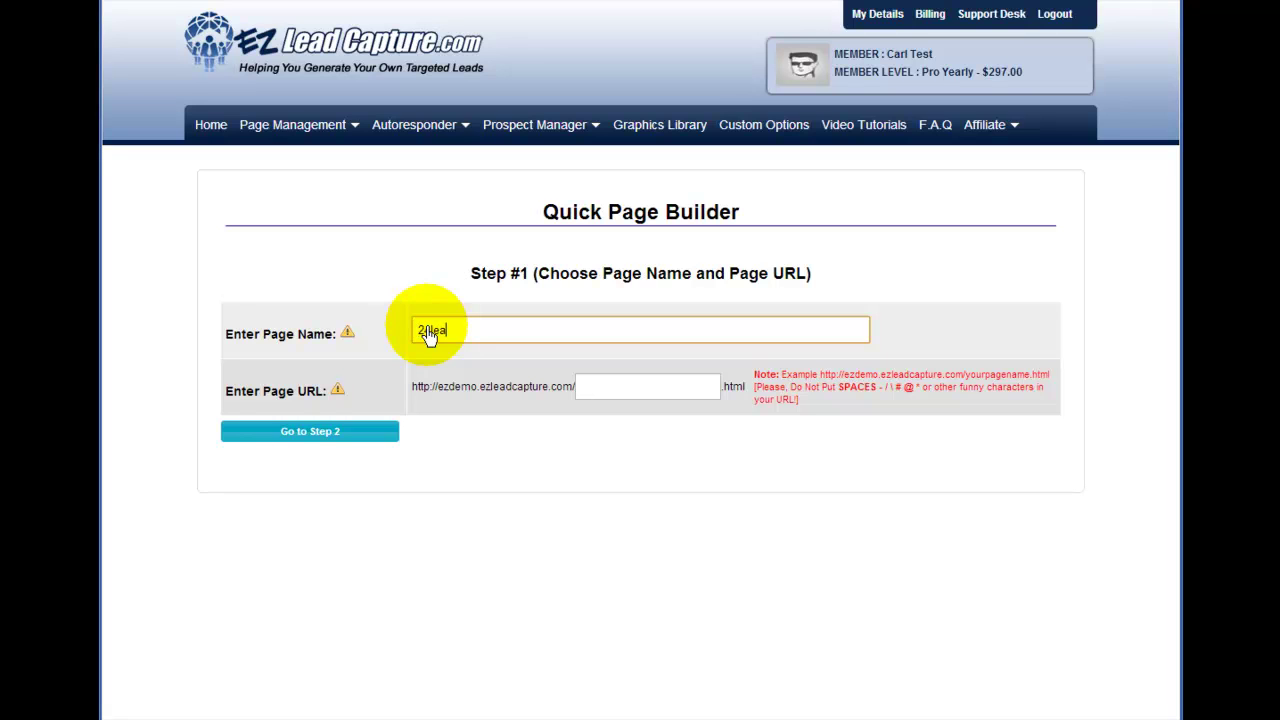
{"action": "left_click", "coordinate": [632, 396]}
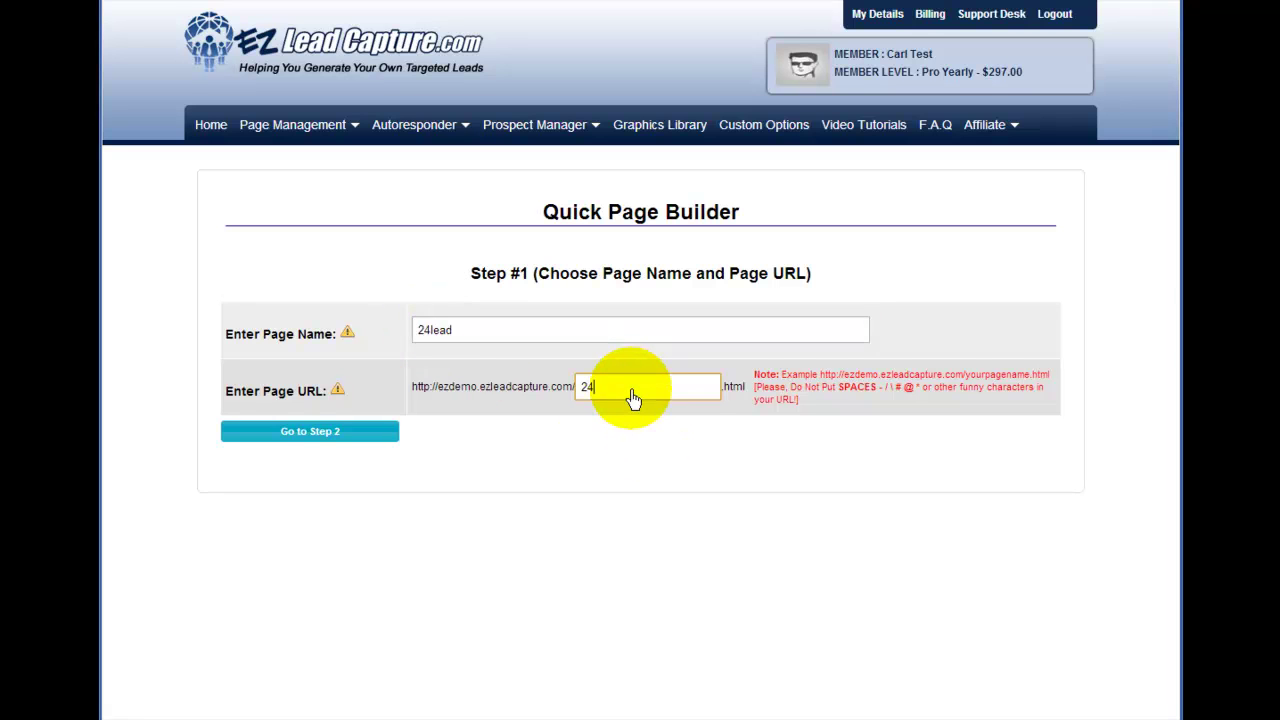
{"action": "left_click_drag", "start_coordinate": [417, 393], "coordinate": [640, 396]}
{"action": "left_click", "coordinate": [460, 418]}
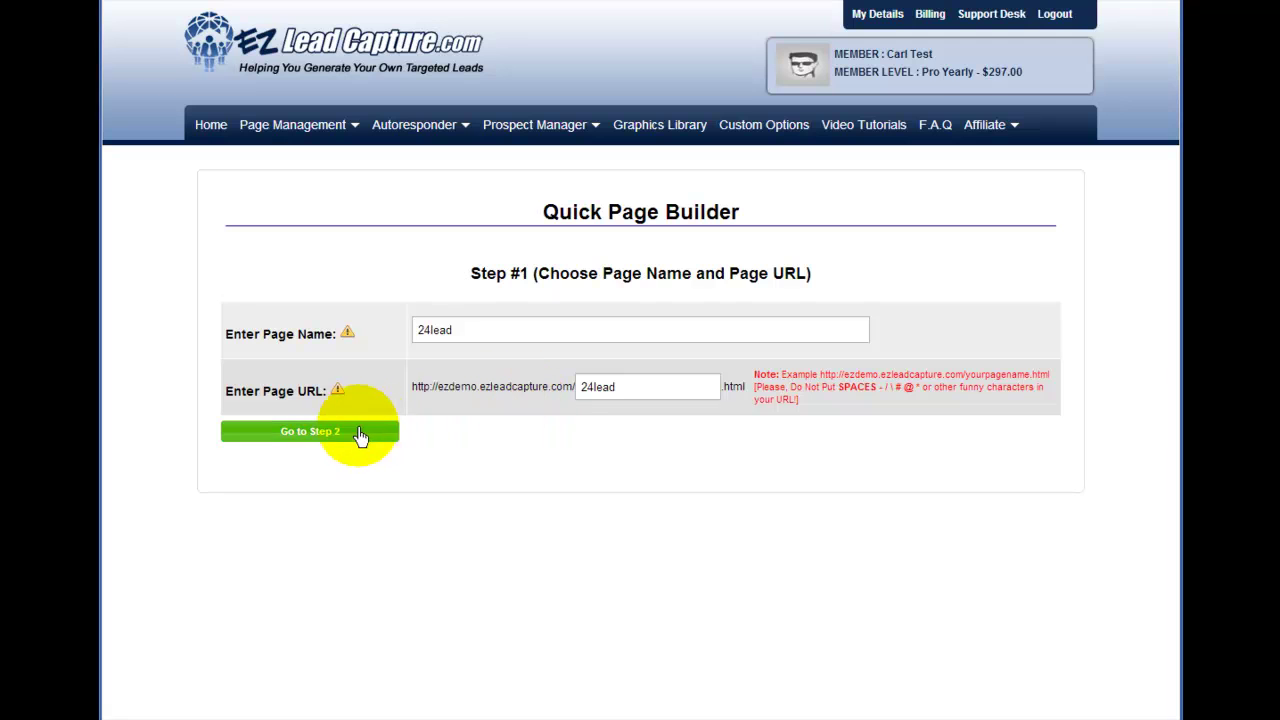
{"action": "left_click", "coordinate": [350, 438]}
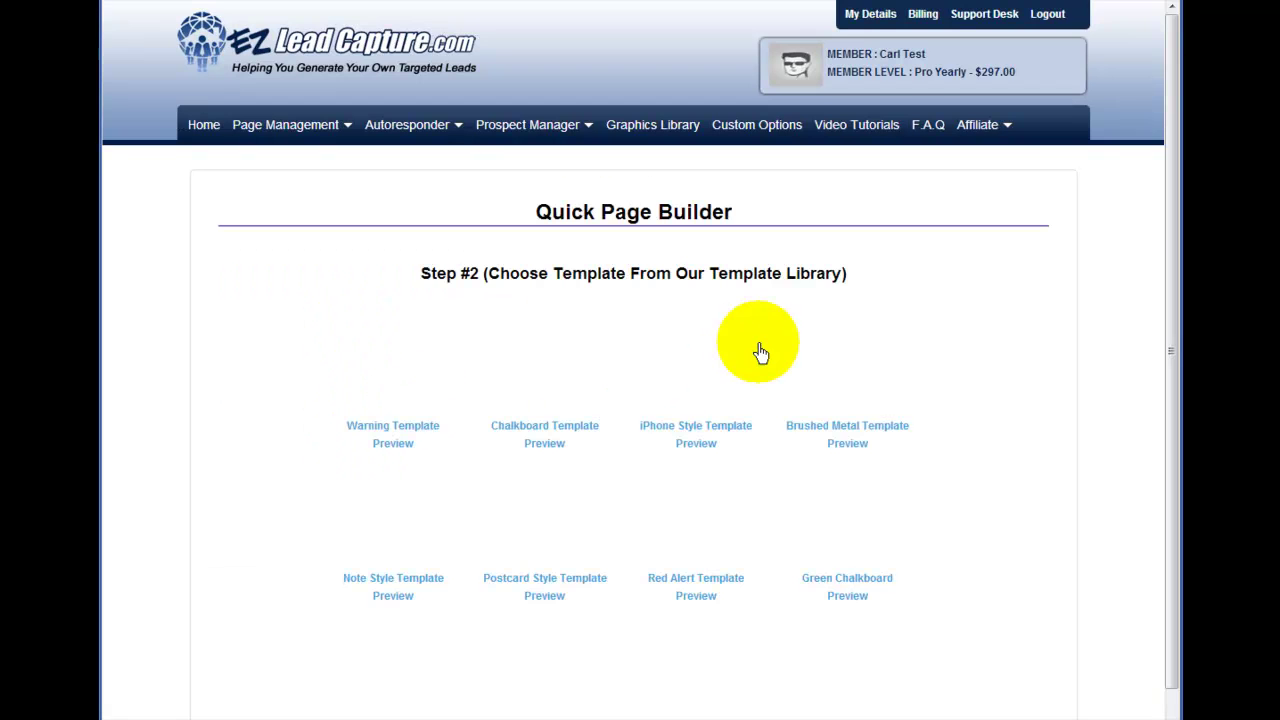
Choose the Chalkboard Template and the Pile Of Cash background for the page.
{"action": "scroll", "coordinate": [926, 302], "scroll_direction": "down", "scroll_amount": 2}
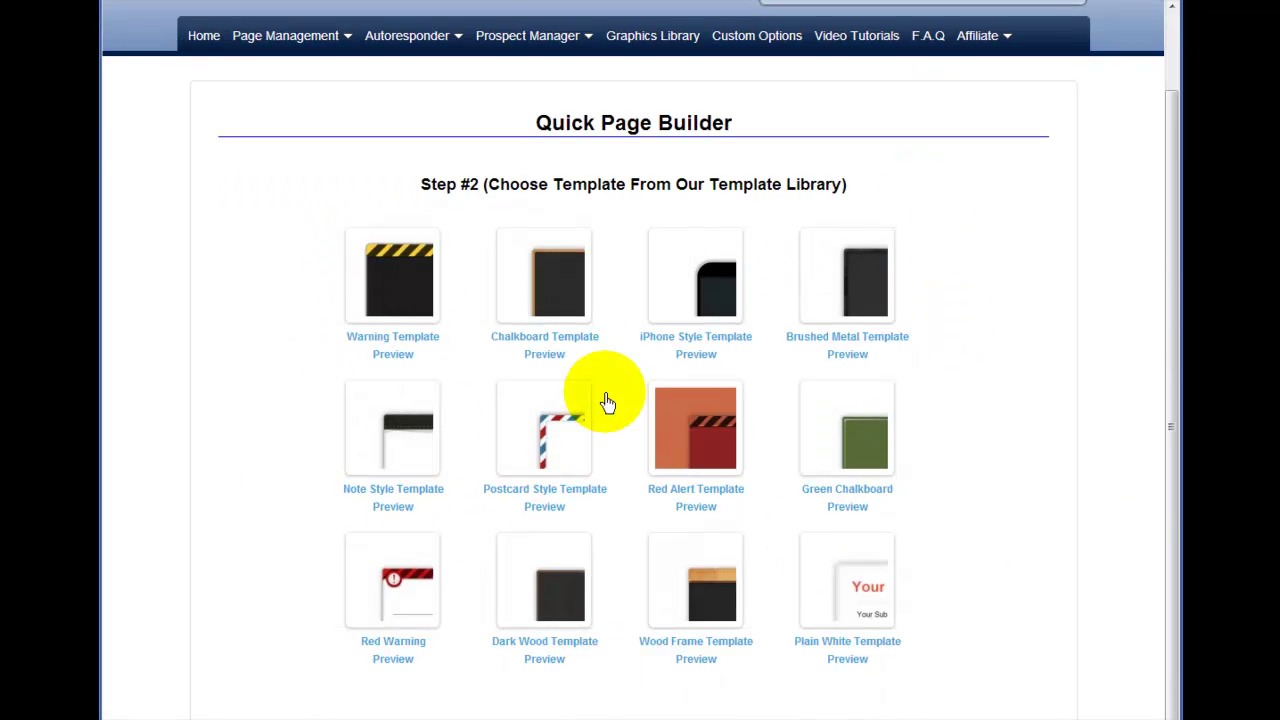
{"action": "left_click", "coordinate": [555, 298]}
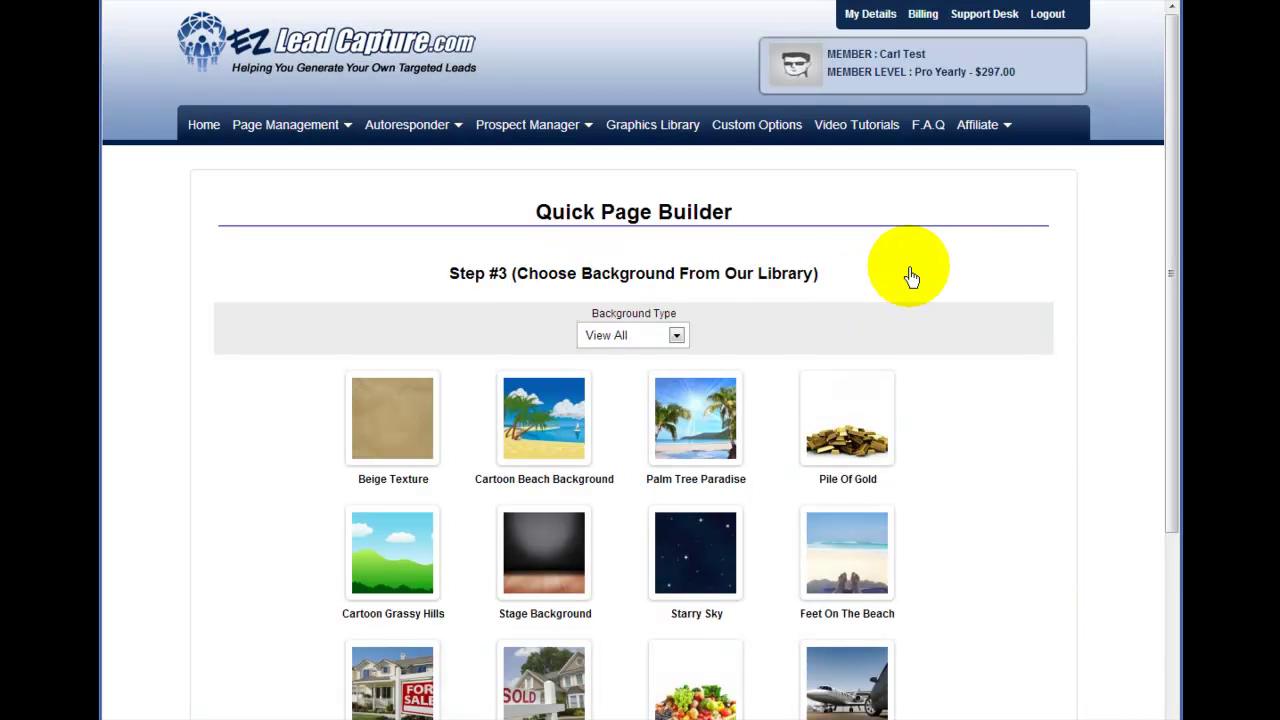
{"action": "scroll", "coordinate": [912, 272], "scroll_direction": "down", "scroll_amount": 4}
{"action": "scroll", "coordinate": [912, 272], "scroll_direction": "down", "scroll_amount": 2}
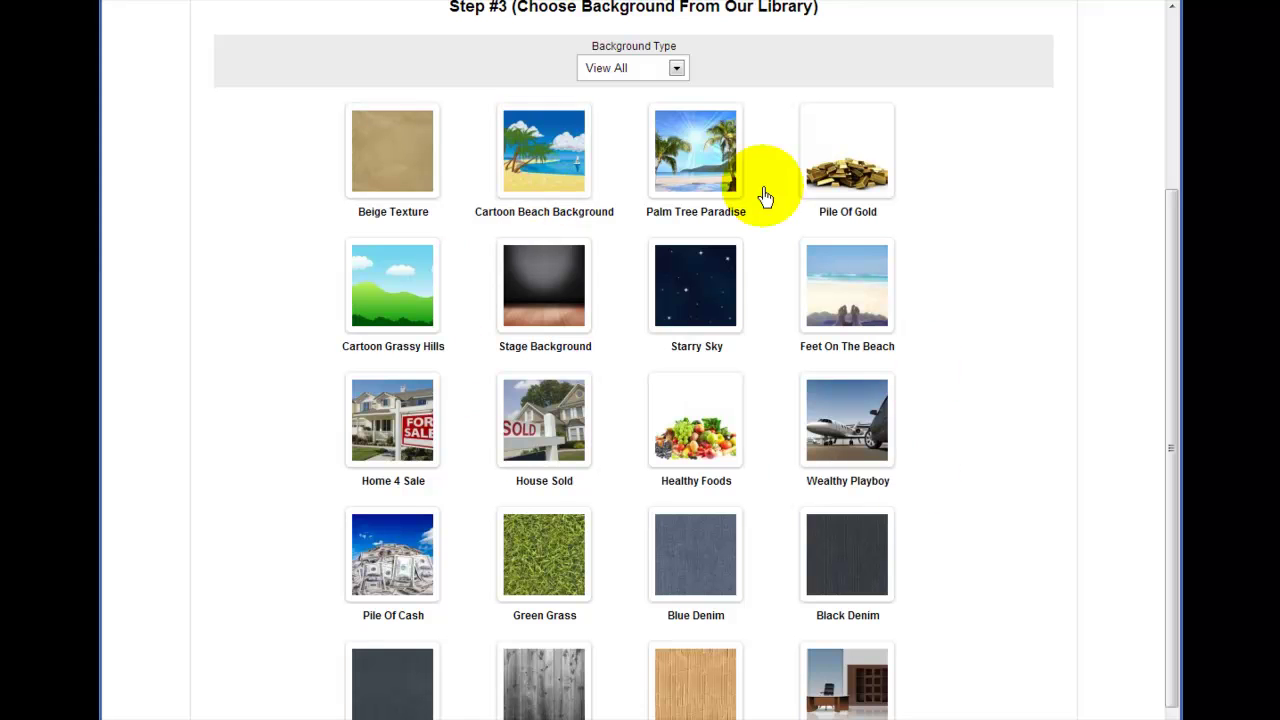
{"action": "scroll", "coordinate": [1028, 540], "scroll_direction": "down", "scroll_amount": 2}
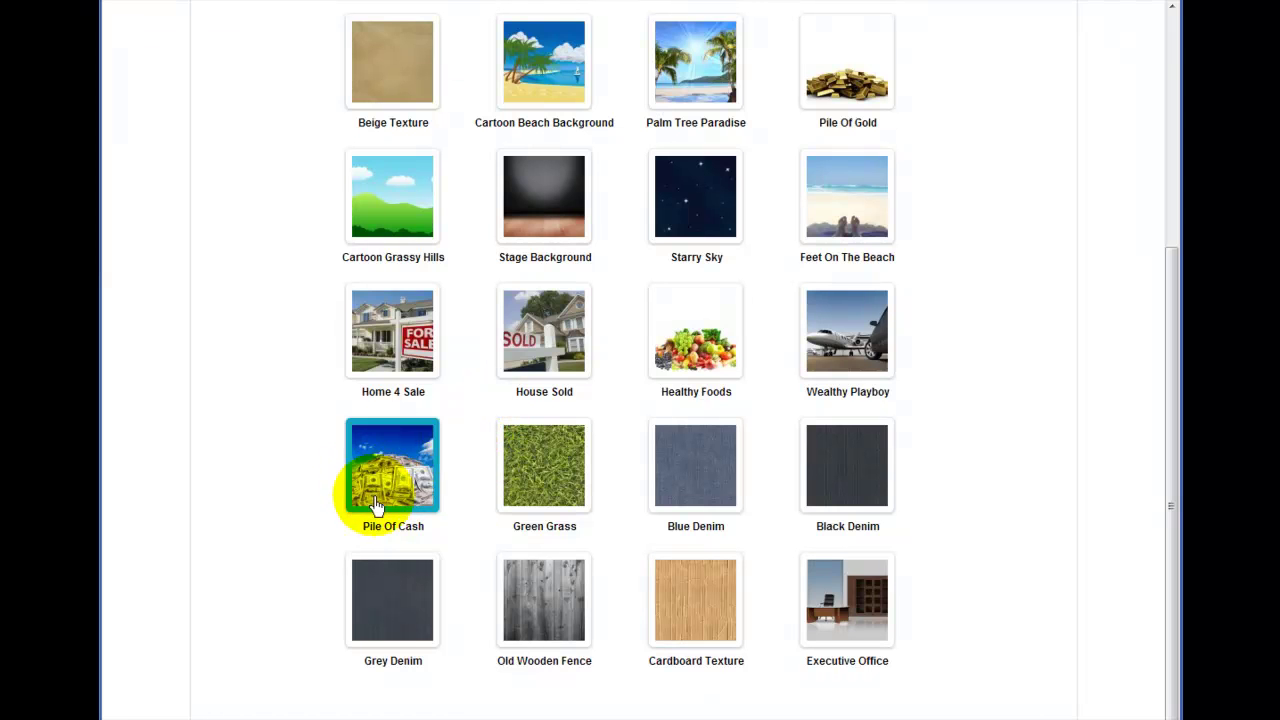
{"action": "left_click", "coordinate": [416, 497]}
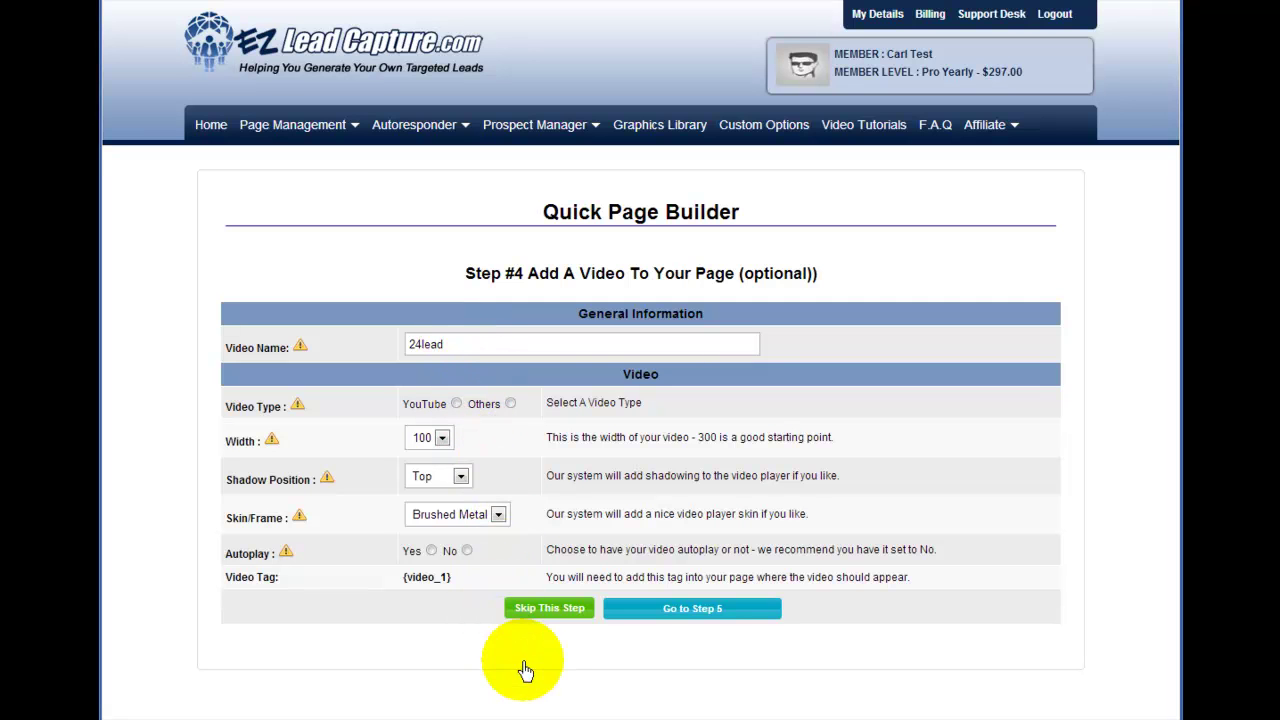
Skip adding a video and replace the short headline with "Do You Want To Earn $100 This Week?".
{"action": "left_click", "coordinate": [548, 618]}
{"action": "scroll", "coordinate": [857, 283], "scroll_direction": "down", "scroll_amount": 2}
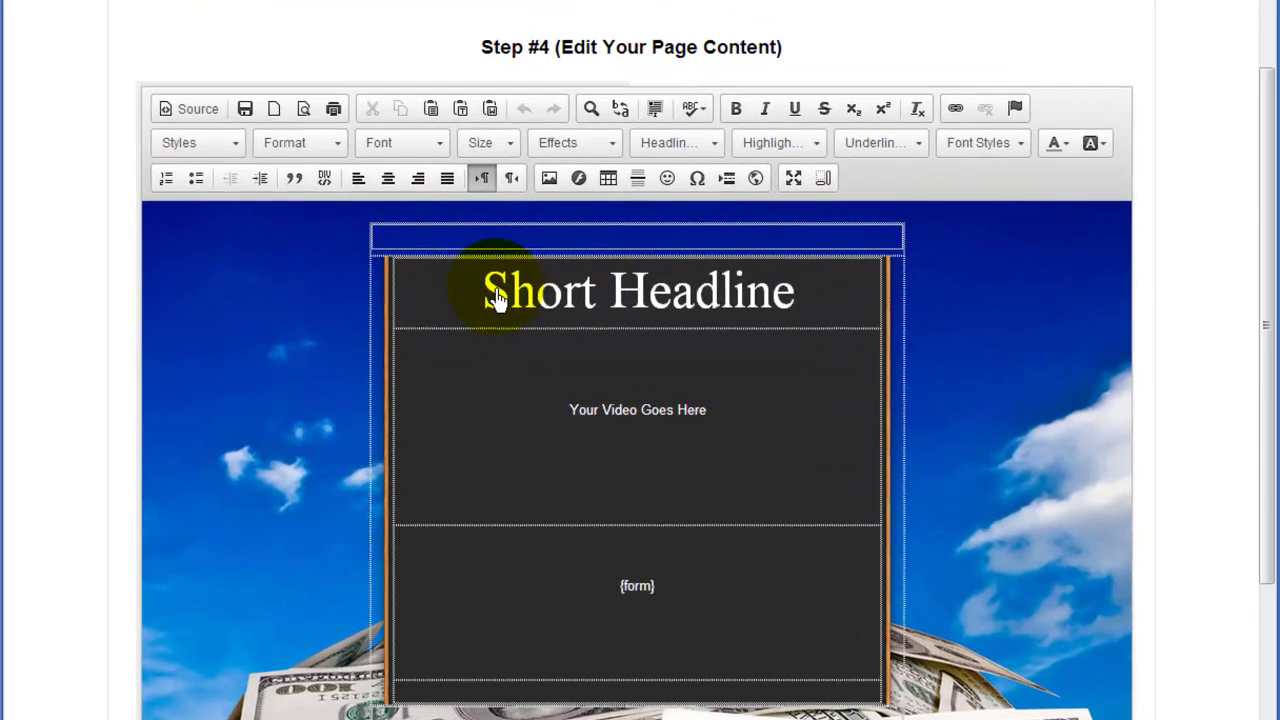
{"action": "left_click_drag", "start_coordinate": [485, 298], "coordinate": [788, 305]}
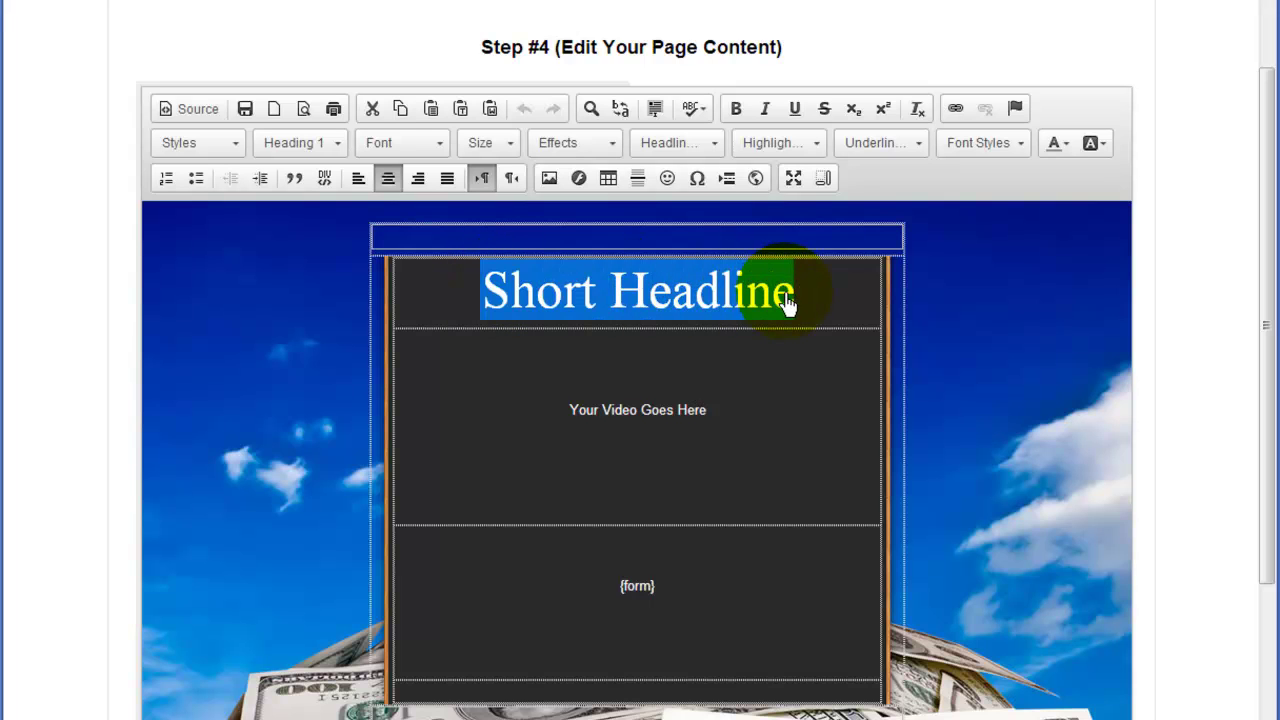
{"action": "type", "text": "Do You Want To Earn $100 This Wekk"}
{"action": "key", "text": "BackSpace"}
{"action": "key", "text": "BackSpace"}
{"action": "type", "text": "ek?"}
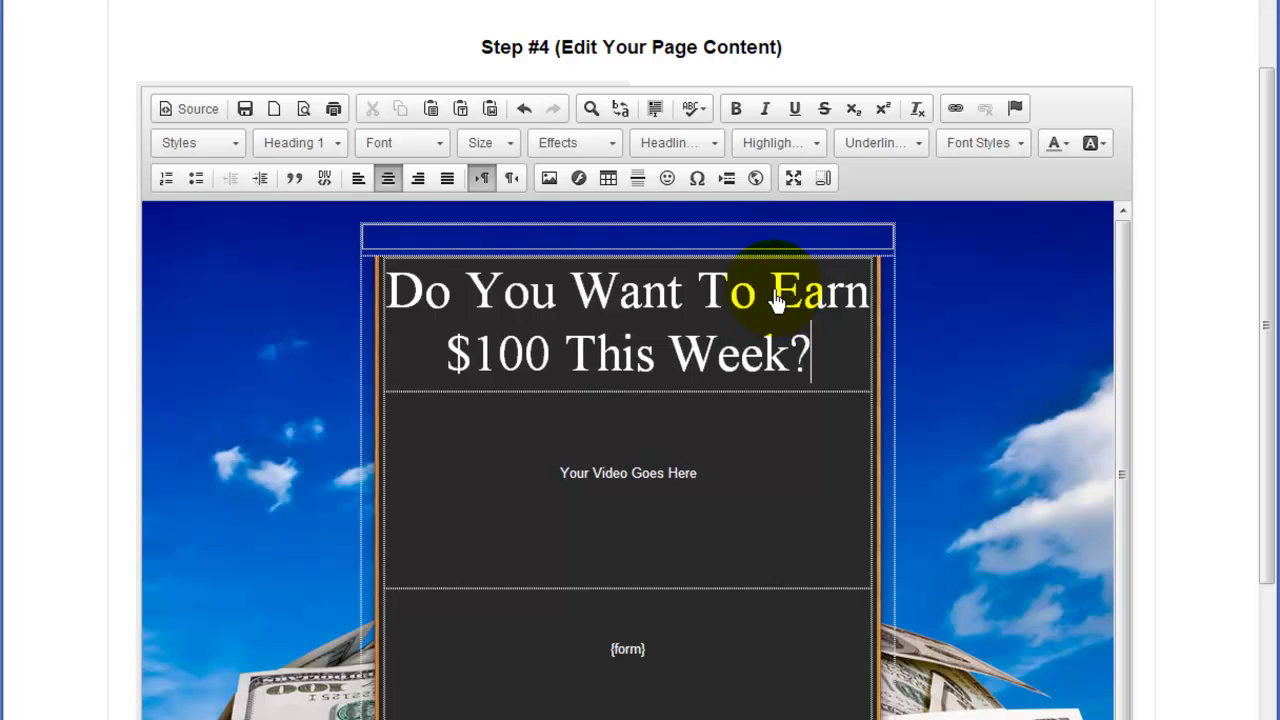
Delete the "Your Video Goes Here" placeholder and move the {form} tag into its cell.
{"action": "left_click", "coordinate": [562, 484]}
{"action": "left_click_drag", "start_coordinate": [554, 482], "coordinate": [725, 480]}
{"action": "key", "text": "Delete"}
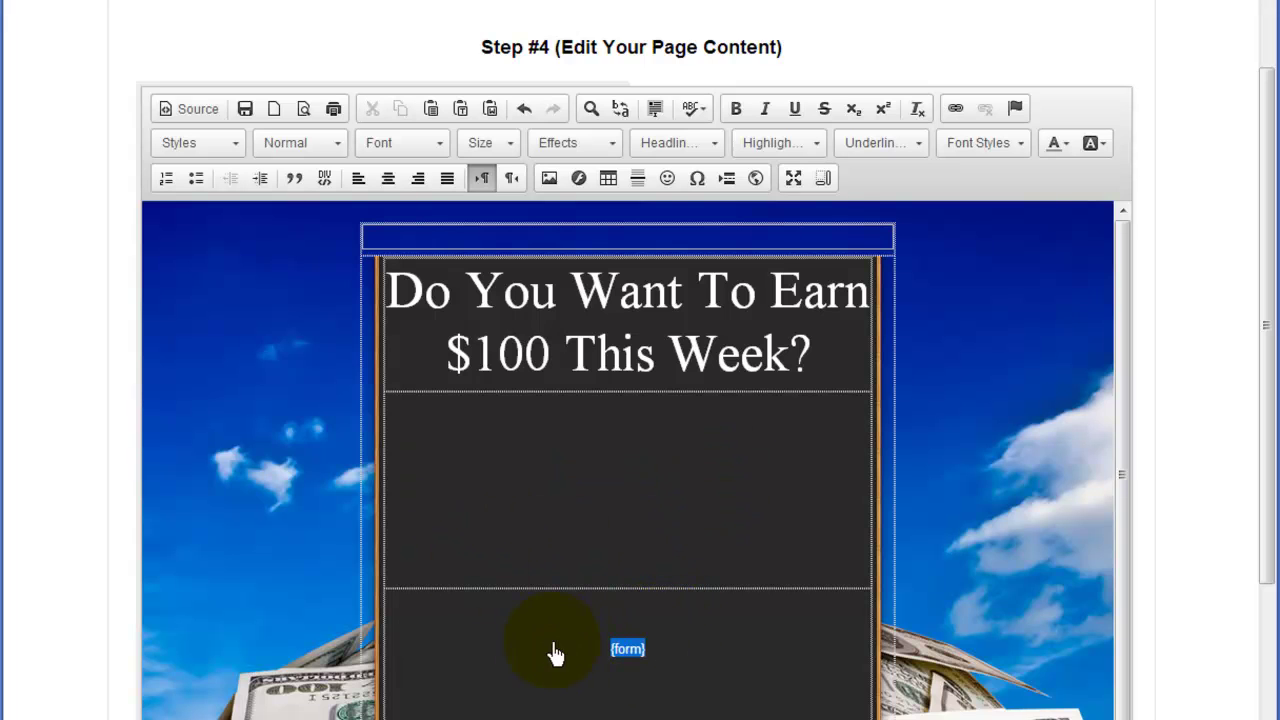
{"action": "left_click_drag", "start_coordinate": [636, 625], "coordinate": [638, 478]}
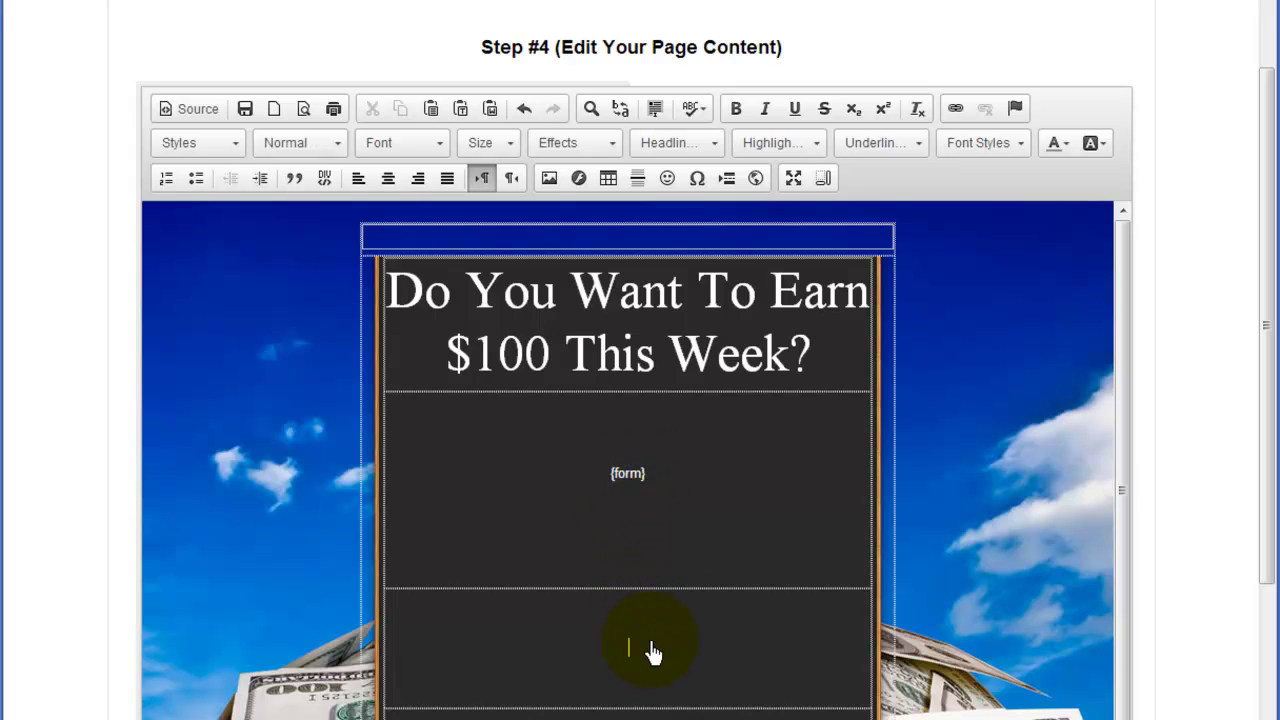
Remove the surplus blank lines around and below the {form} tag to shorten the chalkboard.
{"action": "key", "text": "BackSpace"}
{"action": "key", "text": "BackSpace"}
{"action": "key", "text": "BackSpace"}
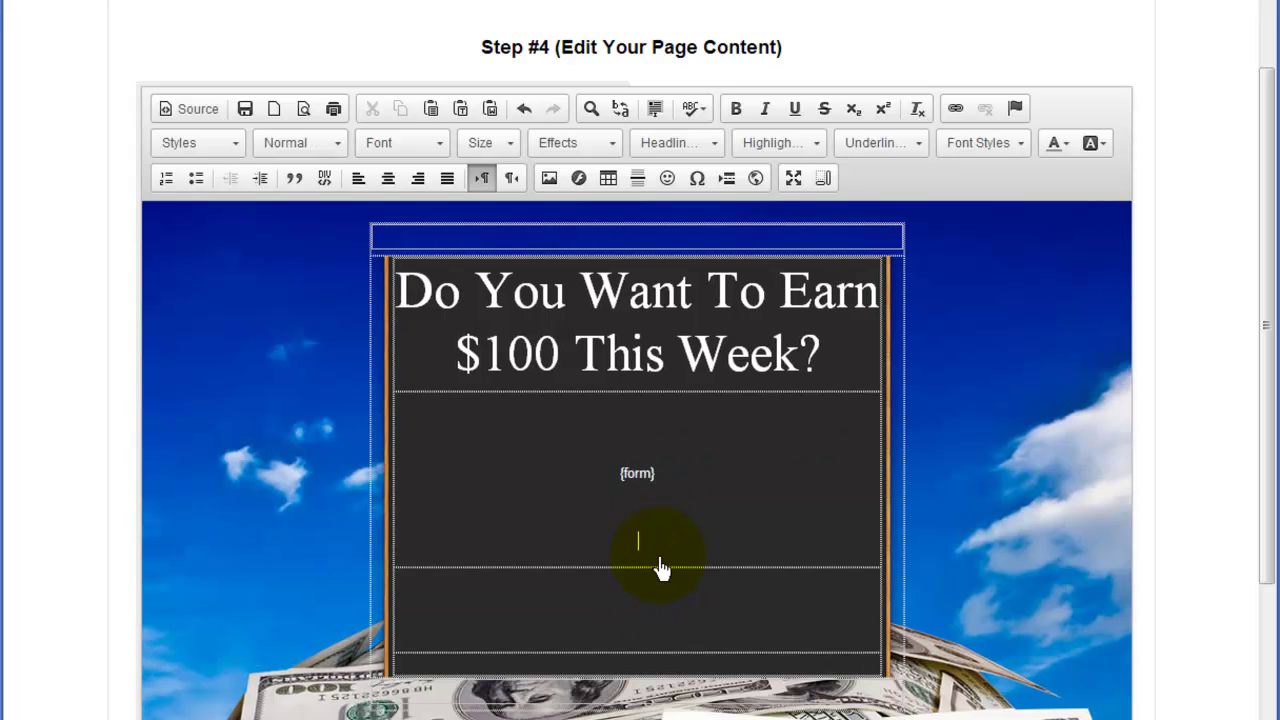
{"action": "key", "text": "BackSpace"}
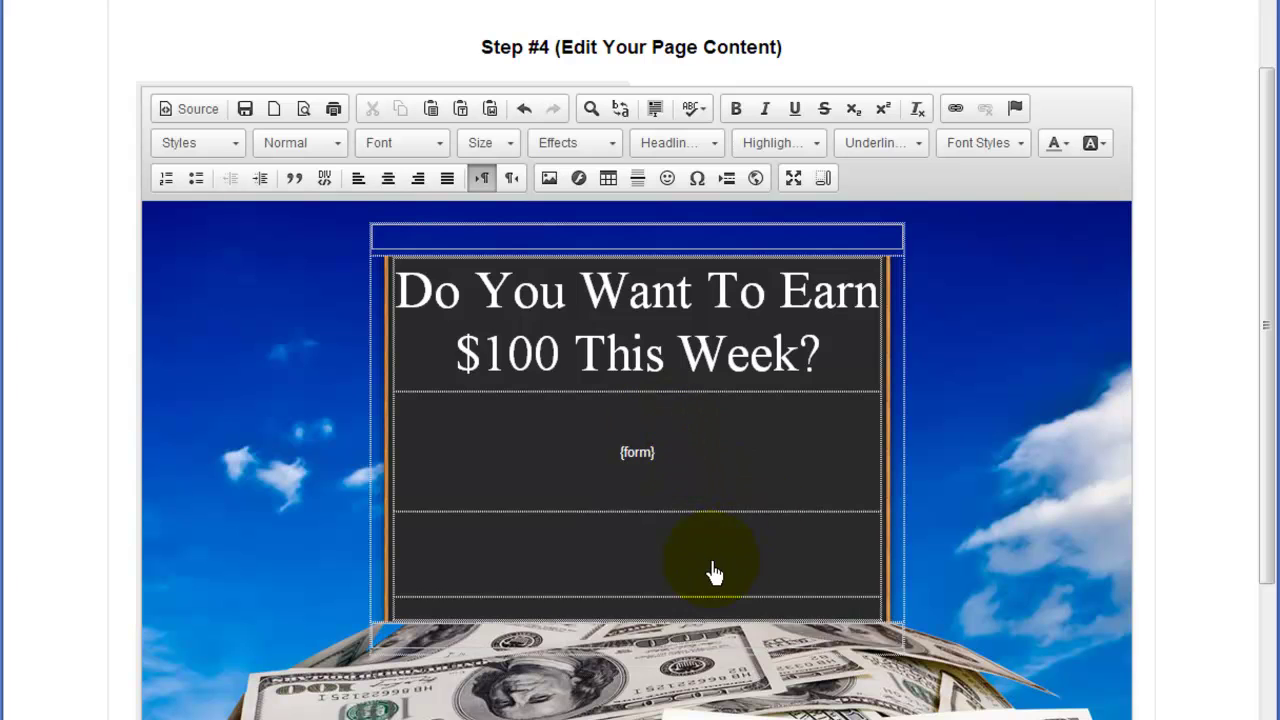
{"action": "key", "text": "BackSpace"}
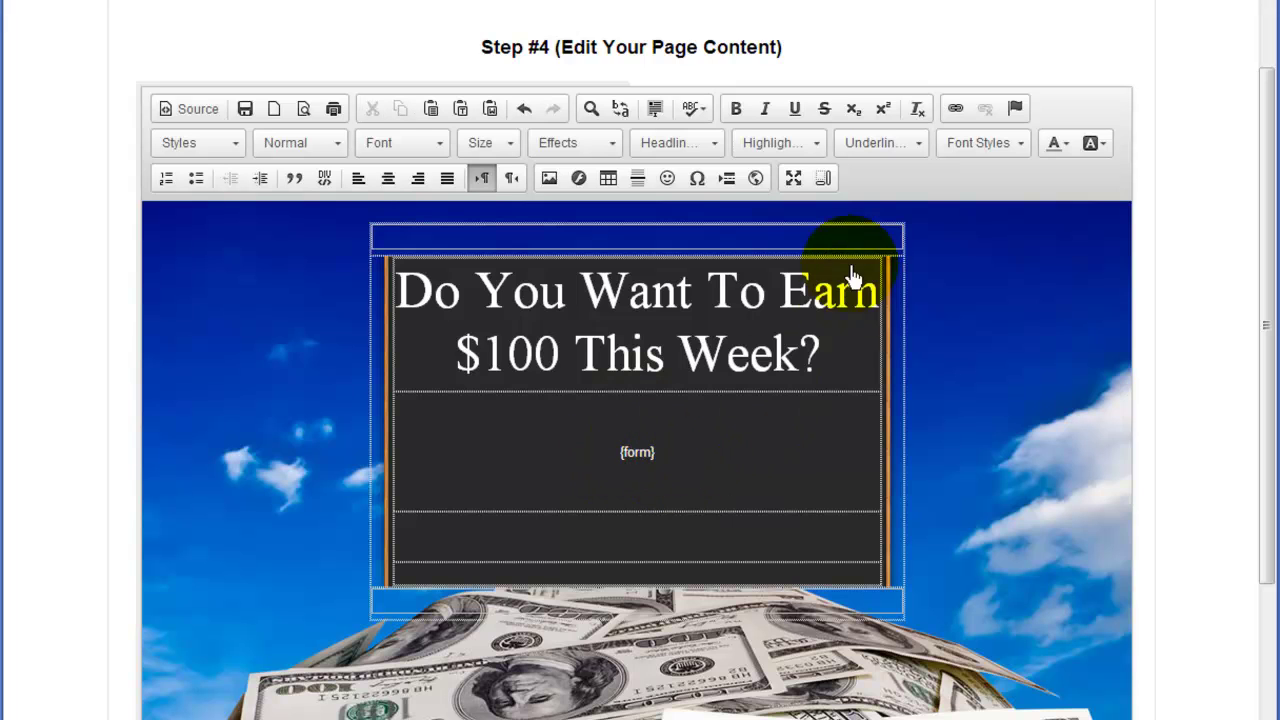
Begin inserting an image and browse the image library to the Time Urgency folder within Attention Grabbers.
{"action": "left_click", "coordinate": [549, 180]}
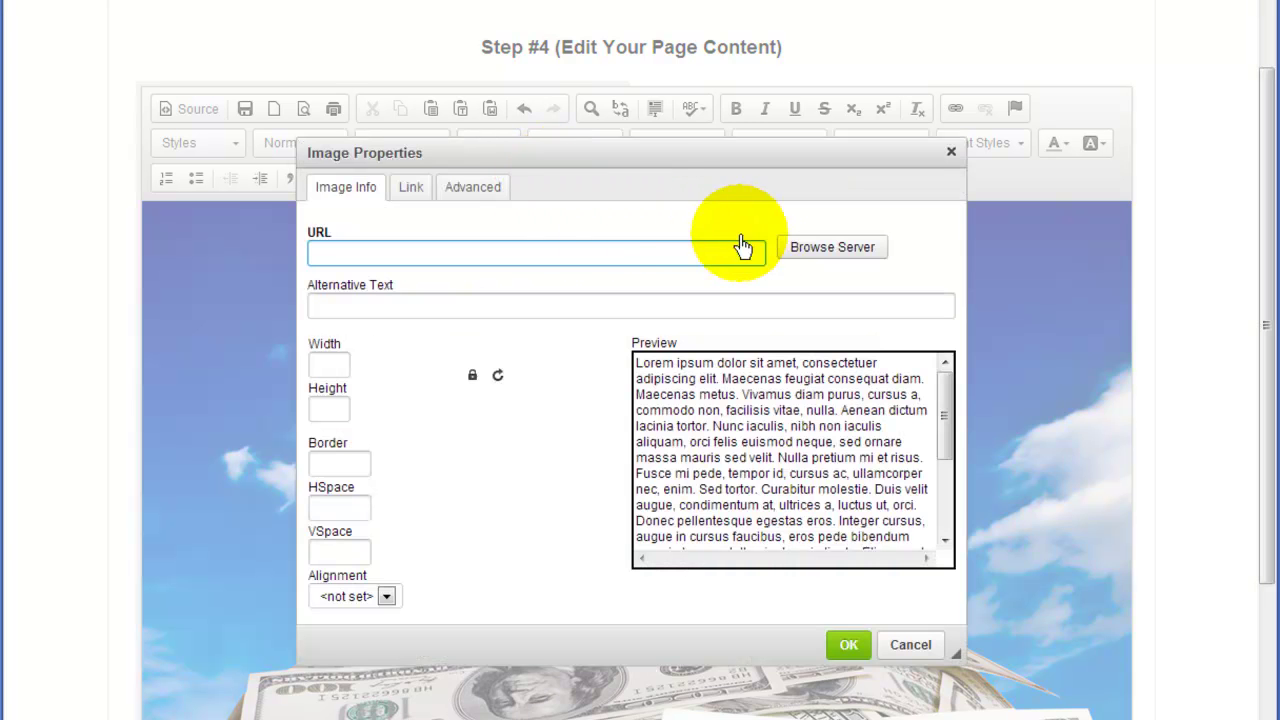
{"action": "left_click", "coordinate": [816, 260]}
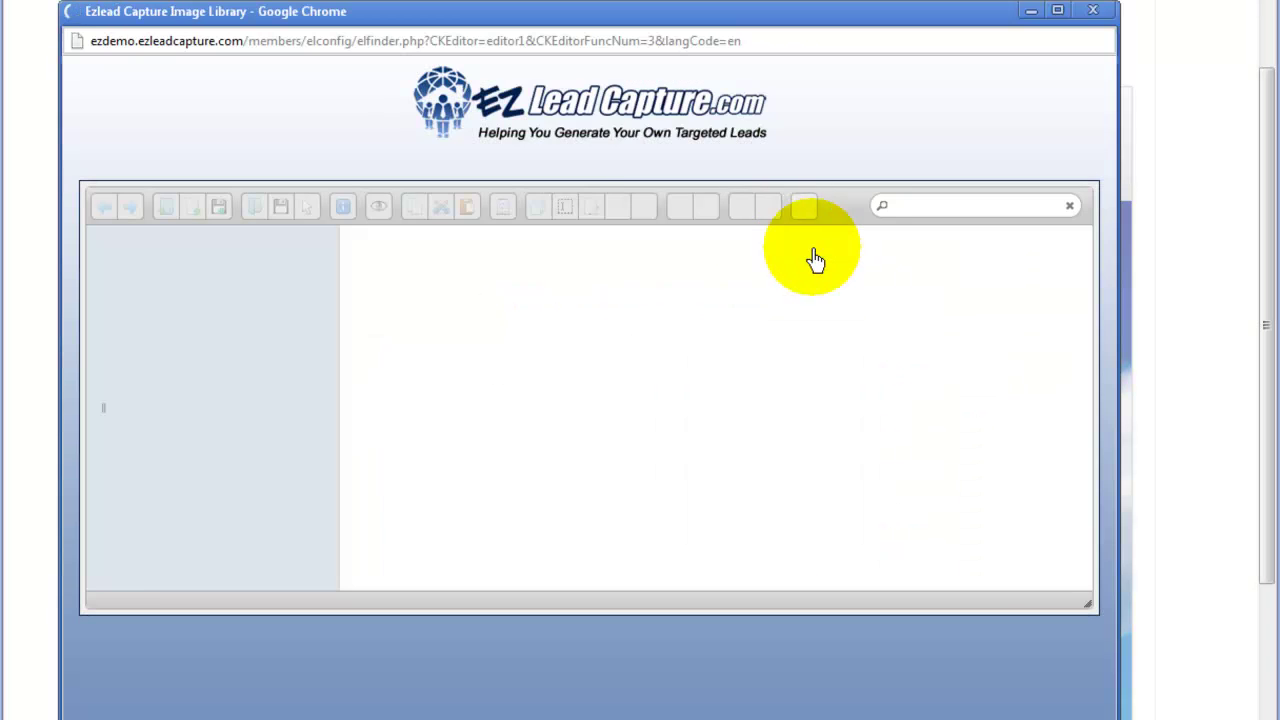
{"action": "left_click_drag", "start_coordinate": [543, 23], "coordinate": [557, 25]}
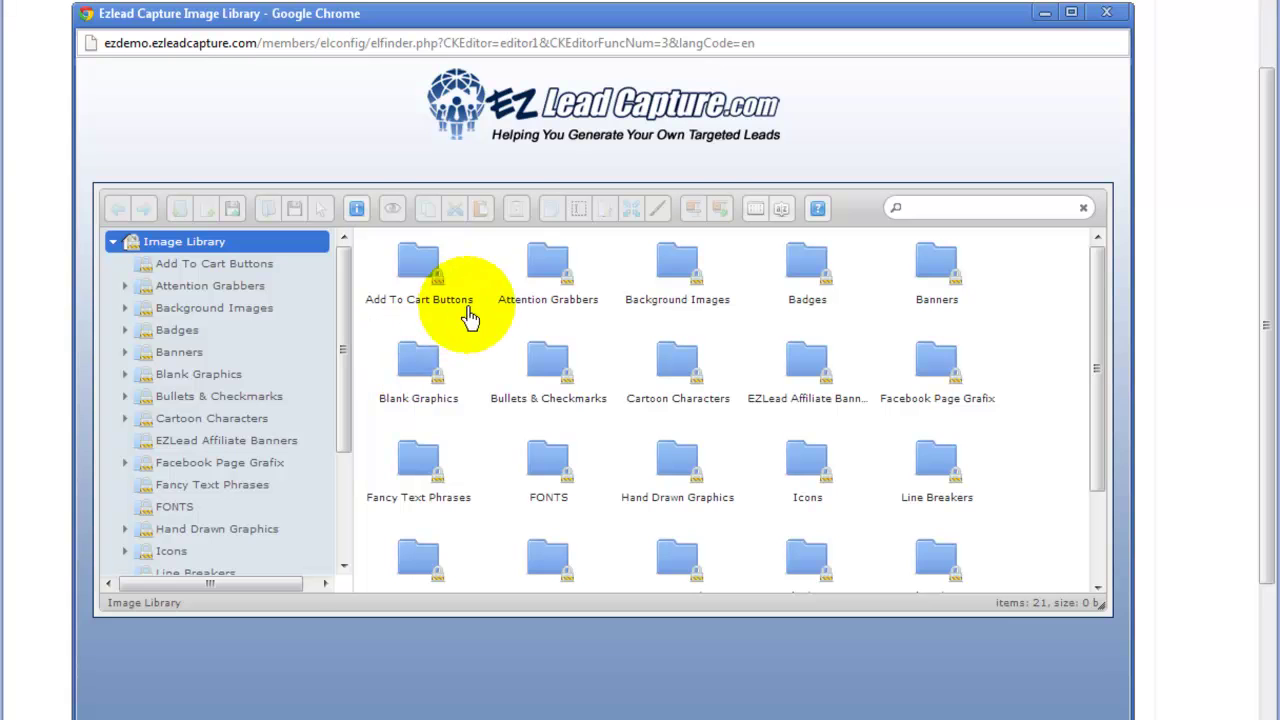
{"action": "double_click", "coordinate": [548, 268]}
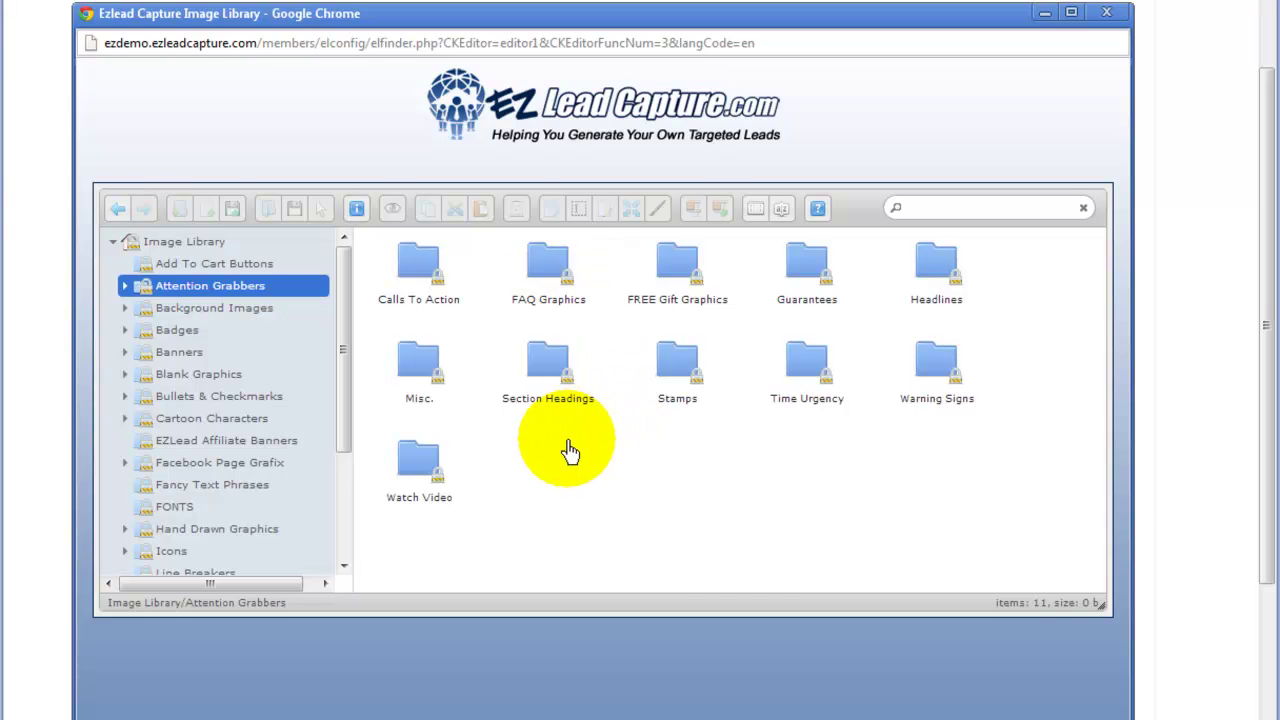
{"action": "left_click", "coordinate": [810, 370]}
{"action": "double_click", "coordinate": [810, 370]}
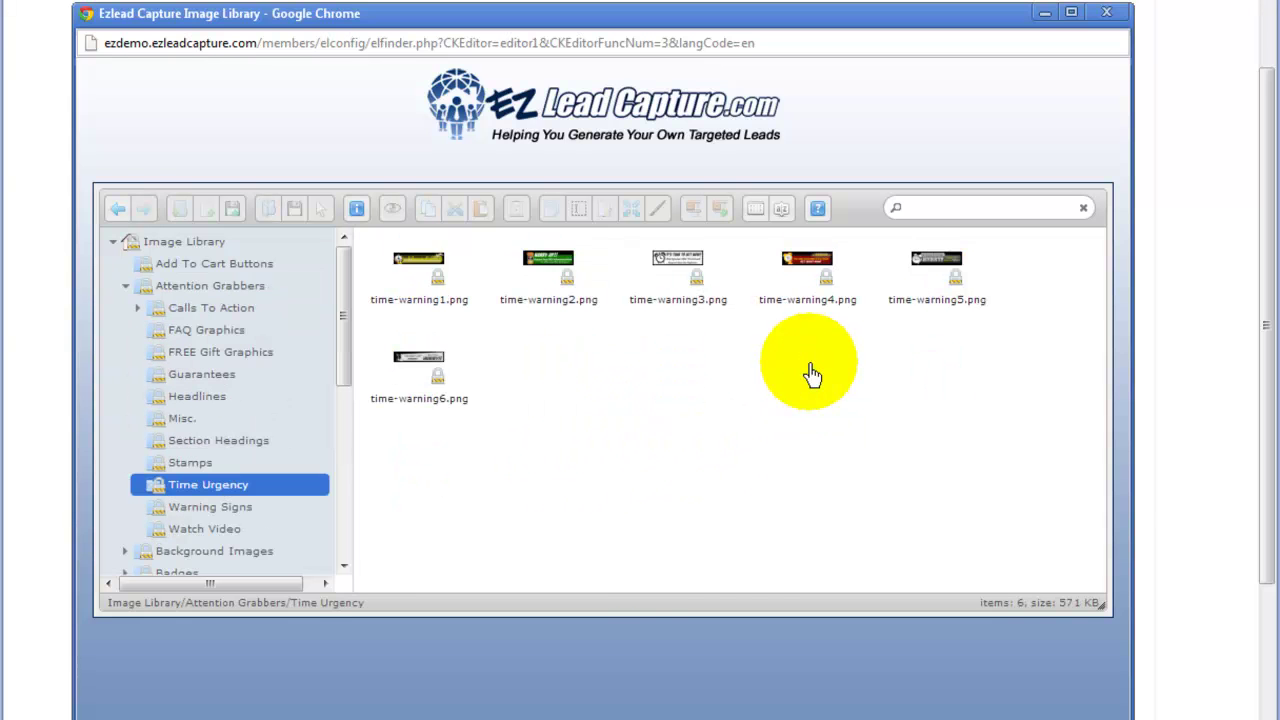
Preview time-warning4.png and select it as the image to insert.
{"action": "left_click", "coordinate": [800, 262]}
{"action": "right_click", "coordinate": [803, 264]}
{"action": "left_click", "coordinate": [835, 321]}
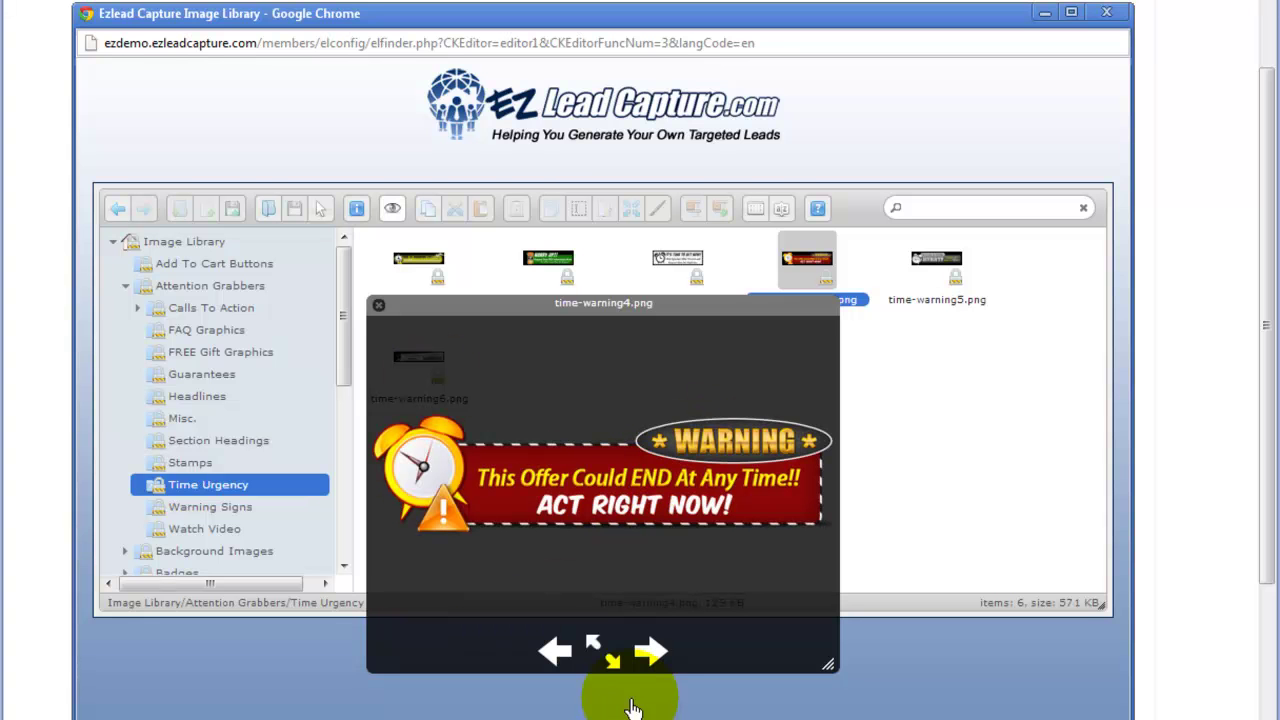
{"action": "double_click", "coordinate": [810, 280]}
Set the warning image's width to 400 and insert it above the {form} tag.
{"action": "double_click", "coordinate": [328, 365]}
{"action": "left_click_drag", "start_coordinate": [737, 557], "coordinate": [706, 591]}
{"action": "left_click", "coordinate": [303, 351]}
{"action": "type", "text": "400"}
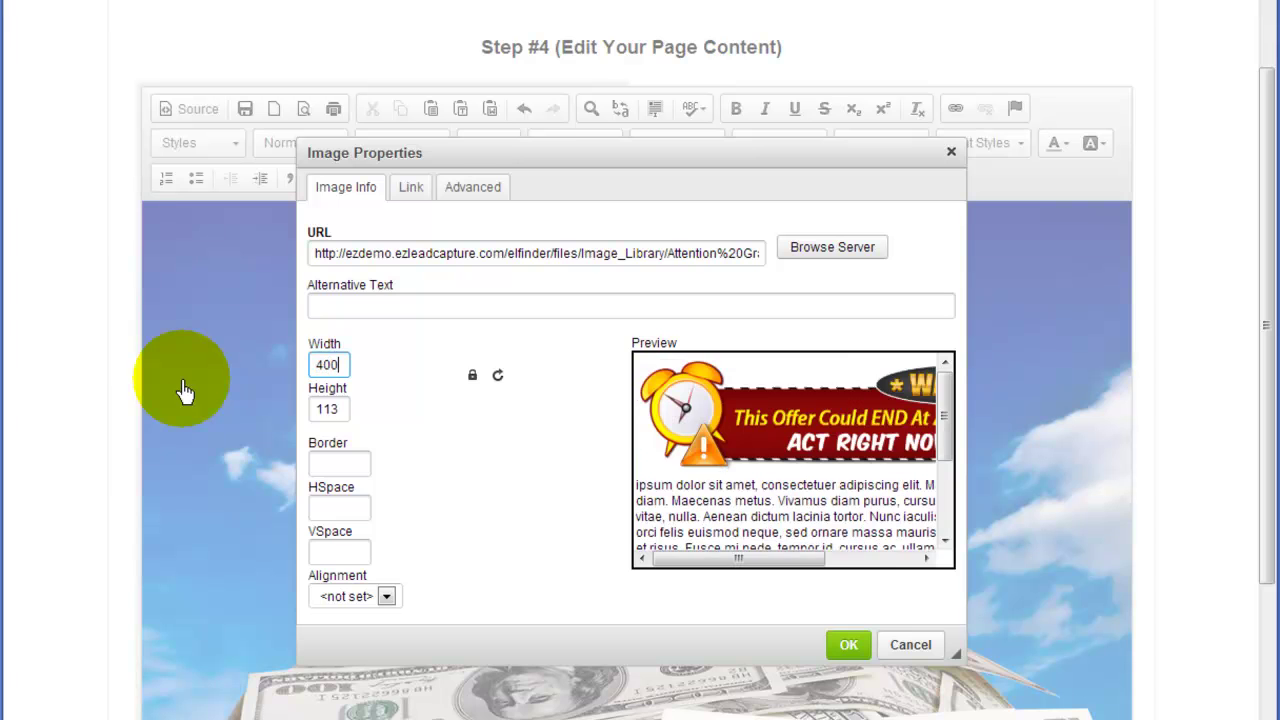
{"action": "left_click", "coordinate": [840, 648]}
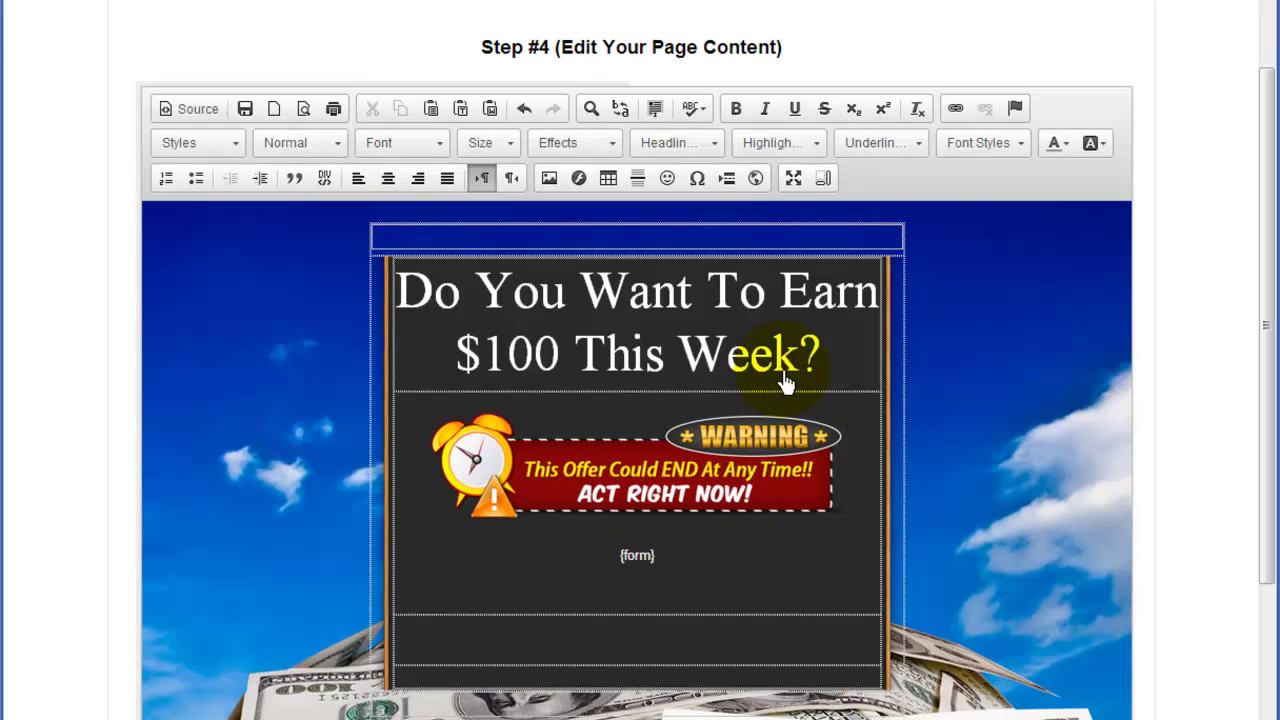
Review the edited page content, continue to the form questions and keep only First Name and Email.
{"action": "scroll", "coordinate": [860, 405], "scroll_direction": "down", "scroll_amount": 3}
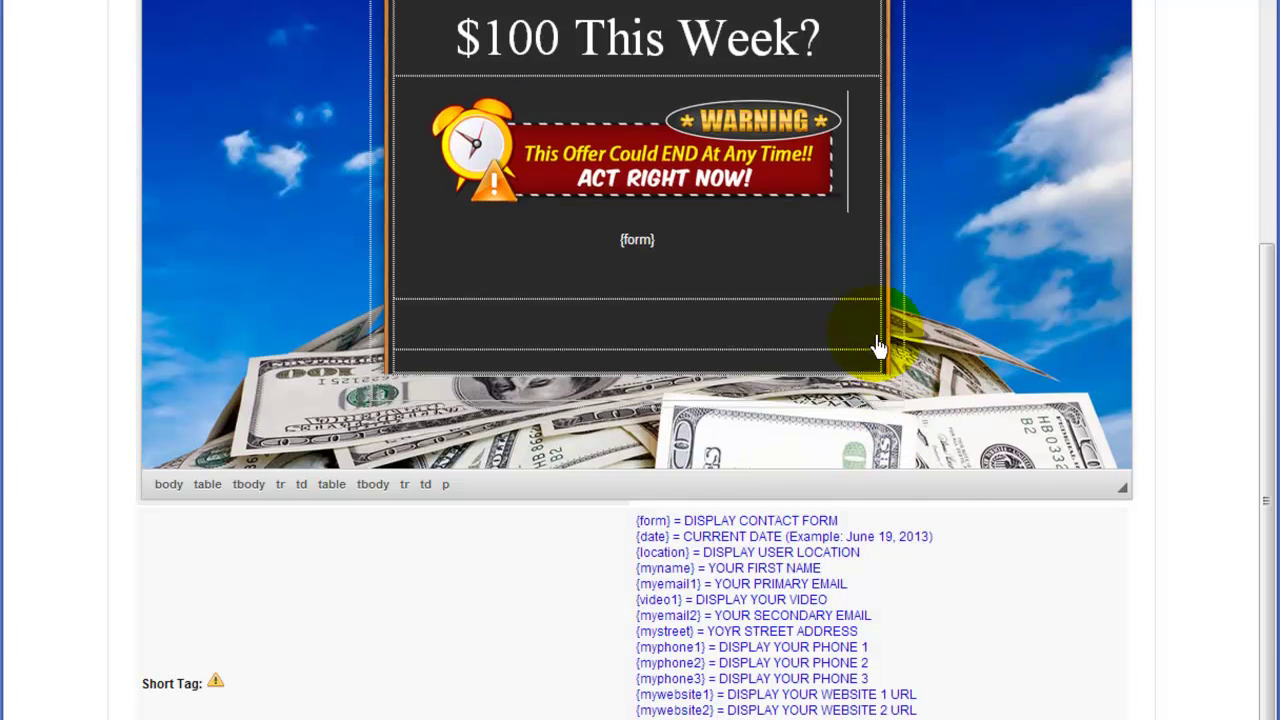
{"action": "scroll", "coordinate": [1060, 268], "scroll_direction": "up", "scroll_amount": 1}
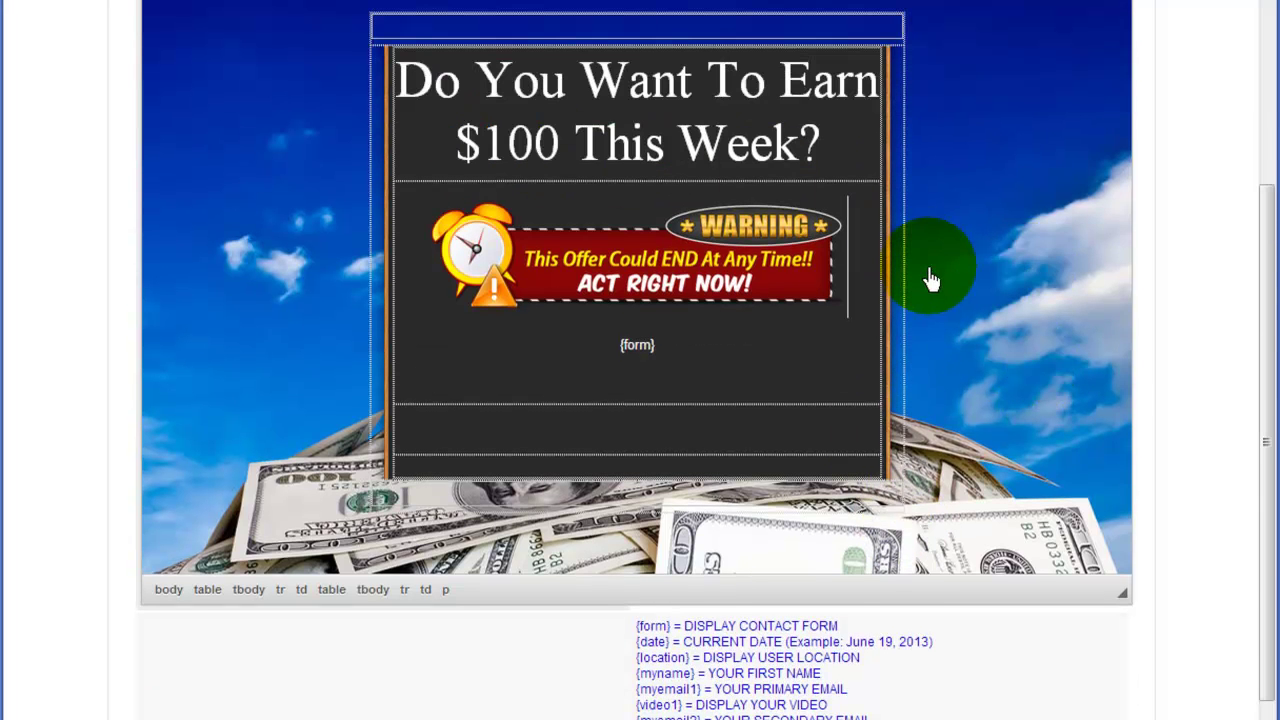
{"action": "scroll", "coordinate": [929, 271], "scroll_direction": "down", "scroll_amount": 3}
{"action": "left_click", "coordinate": [634, 703]}
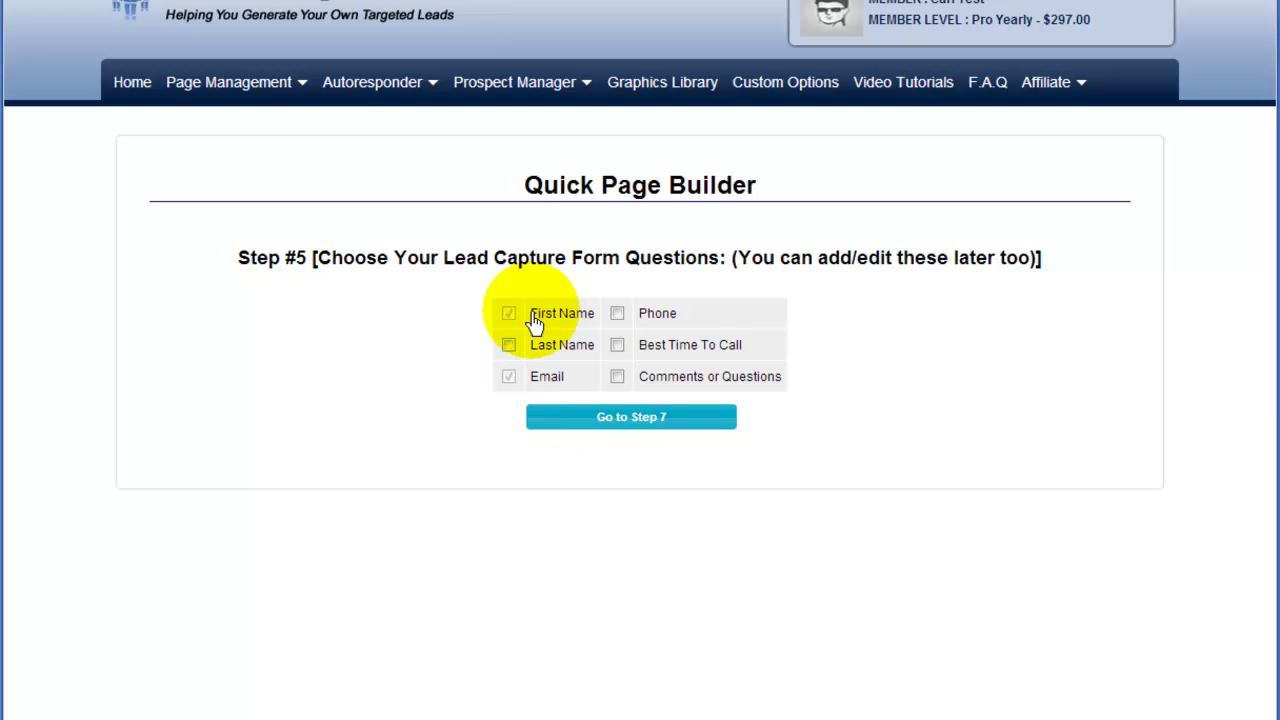
{"action": "left_click", "coordinate": [626, 432]}
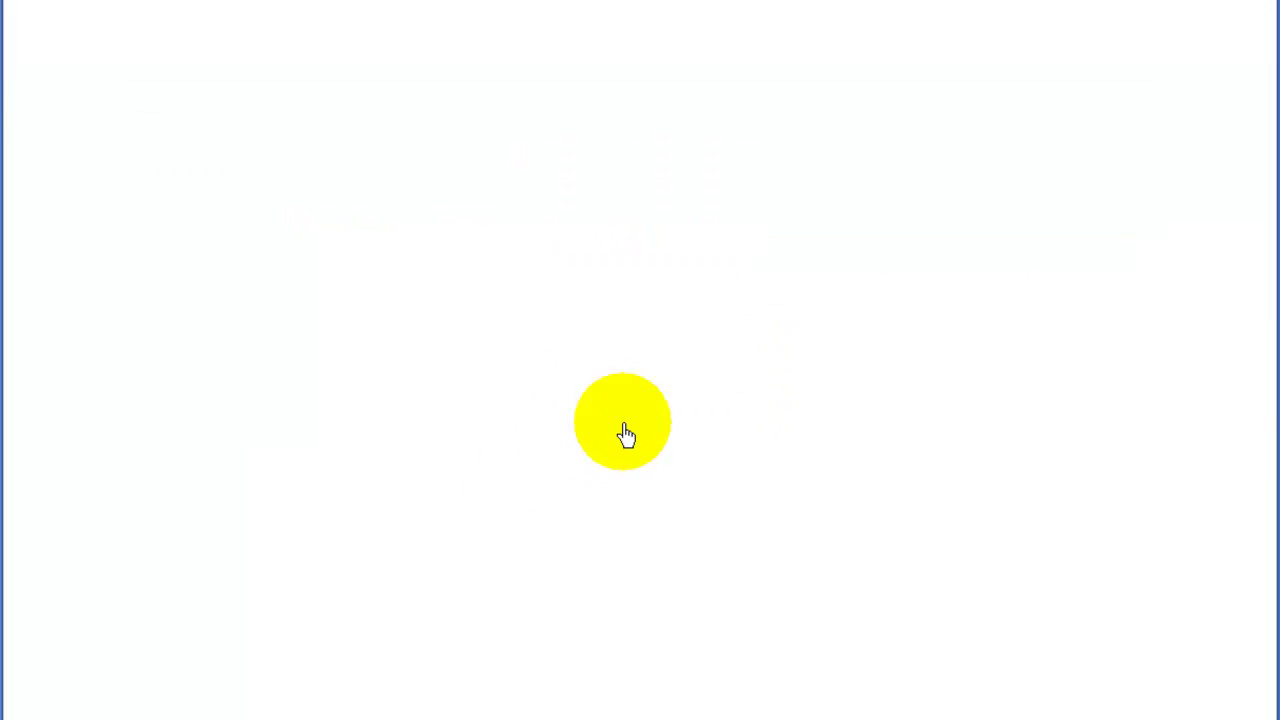
Review the thank you page template and keep HTML THANK YOU PAGE as the thank you page type.
{"action": "scroll", "coordinate": [1142, 258], "scroll_direction": "down", "scroll_amount": 2}
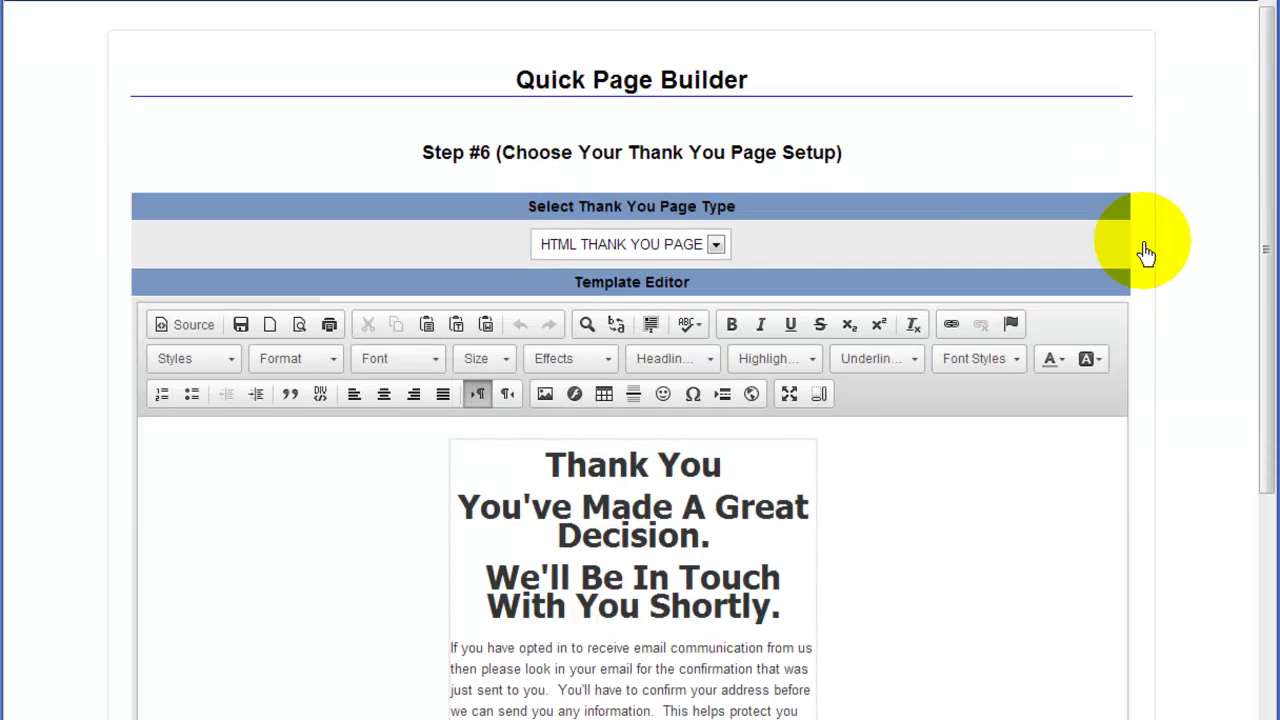
{"action": "scroll", "coordinate": [1146, 254], "scroll_direction": "down", "scroll_amount": 1}
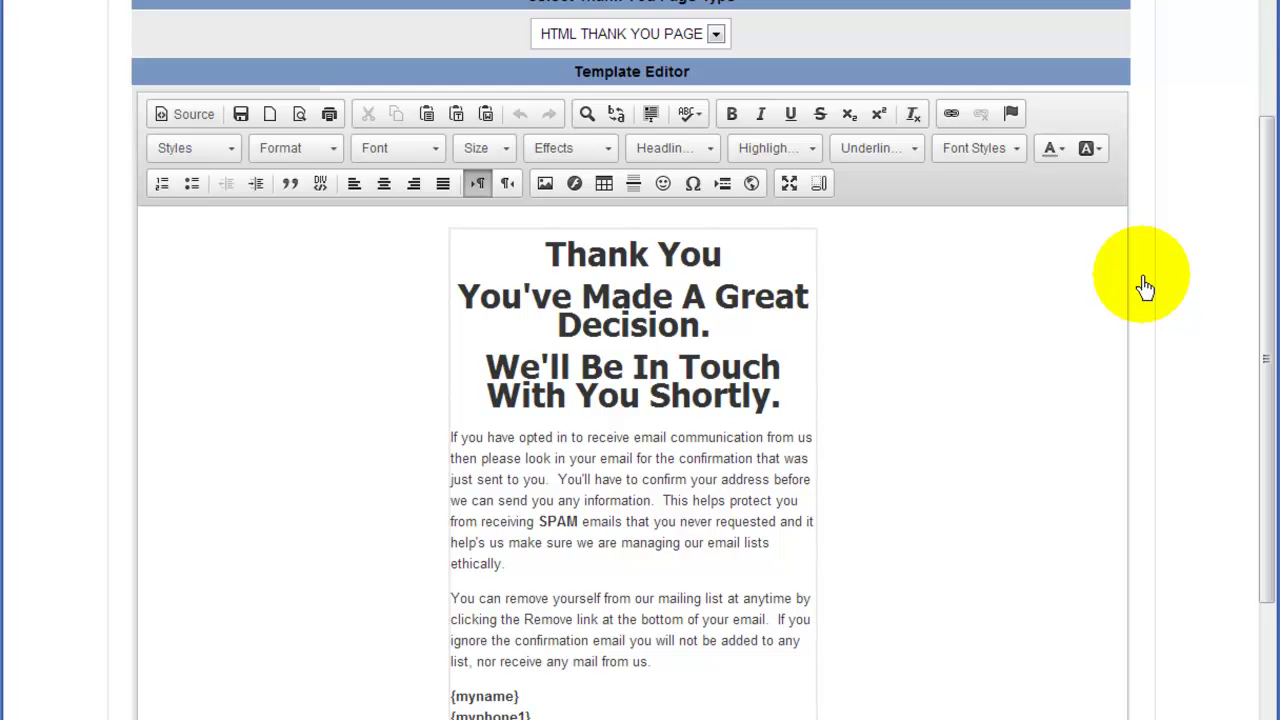
{"action": "left_click", "coordinate": [716, 34]}
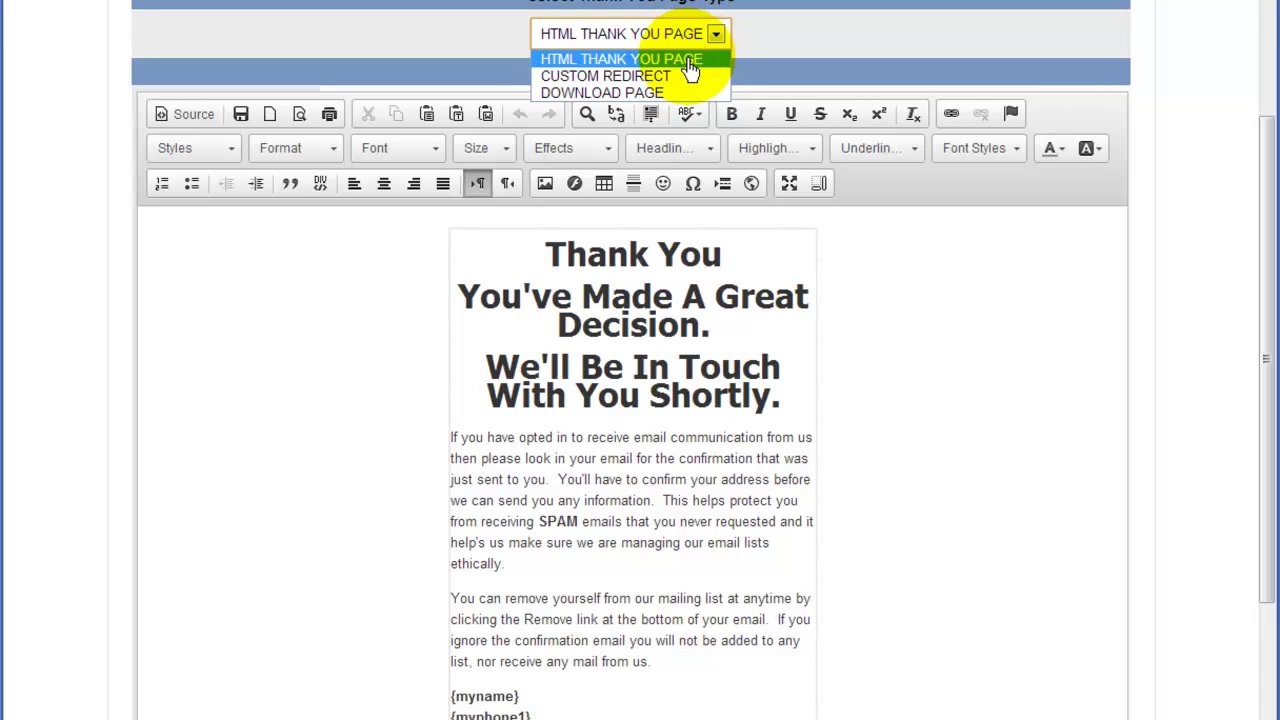
{"action": "left_click", "coordinate": [690, 60]}
{"action": "scroll", "coordinate": [1200, 171], "scroll_direction": "down", "scroll_amount": 3}
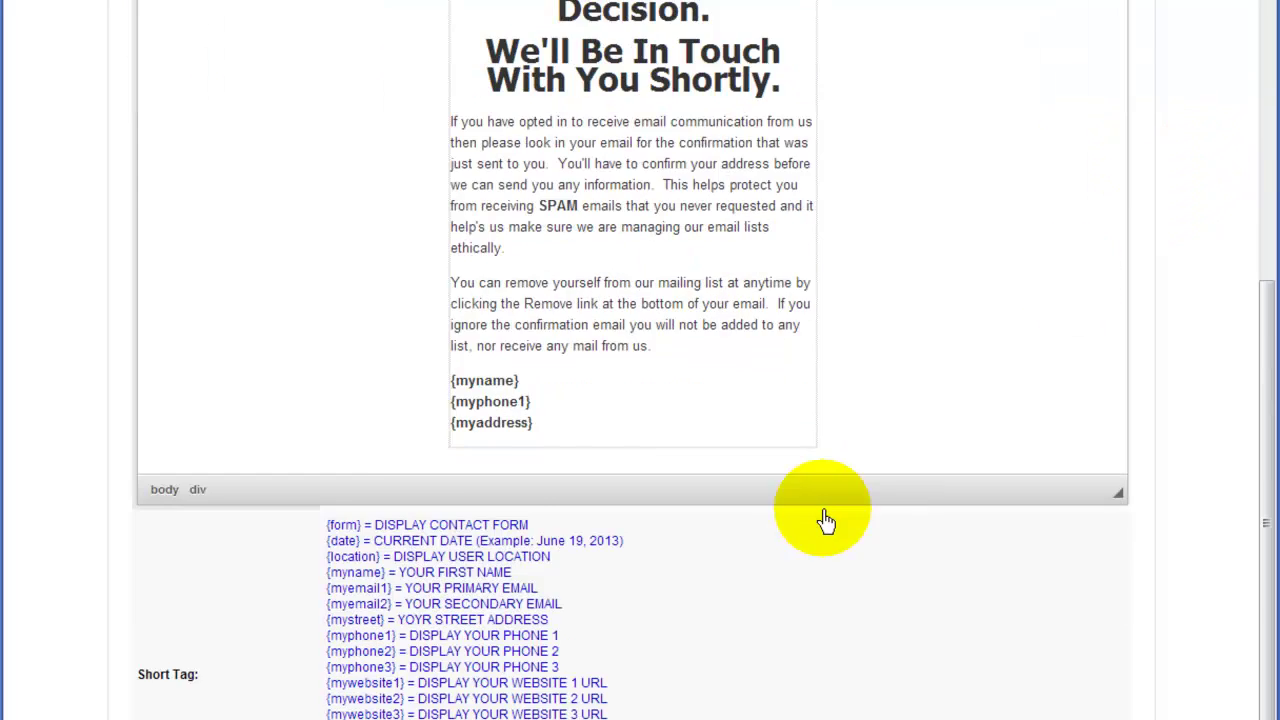
Finish the Quick Page setup and open the new 24lead.html page to inspect its headline, warning image and contact form.
{"action": "scroll", "coordinate": [825, 522], "scroll_direction": "down", "scroll_amount": 2}
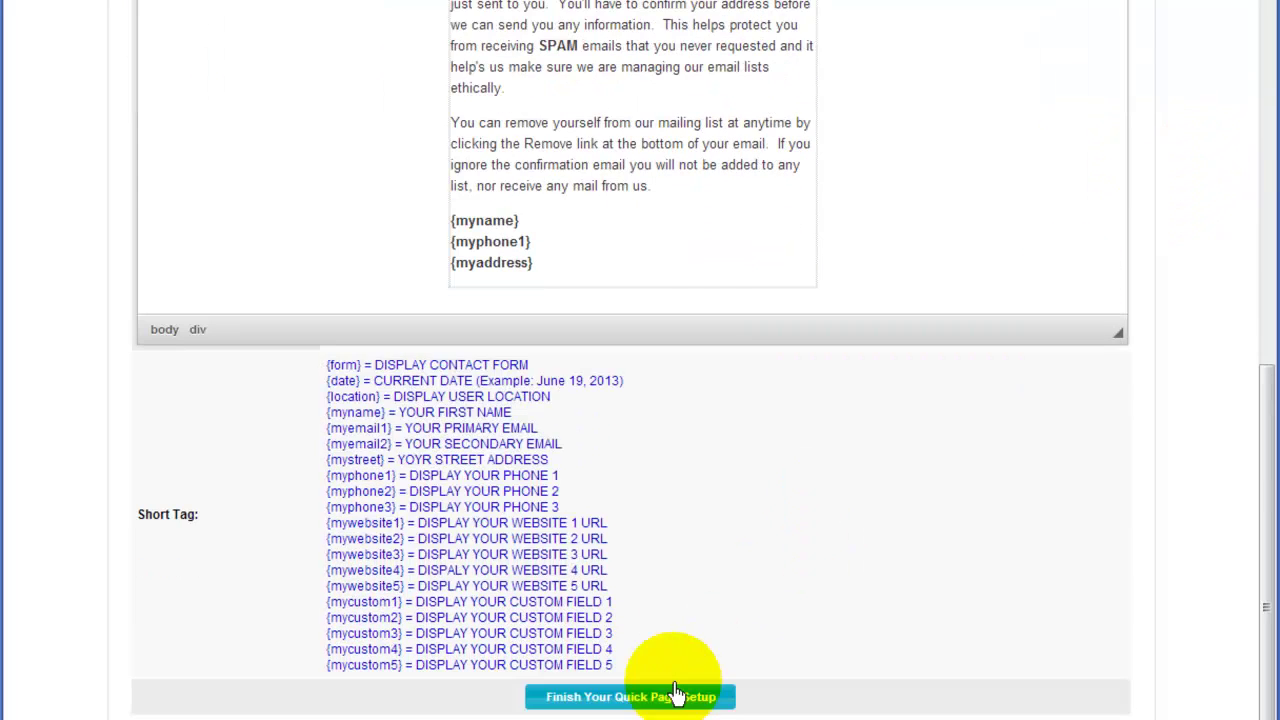
{"action": "left_click", "coordinate": [624, 698]}
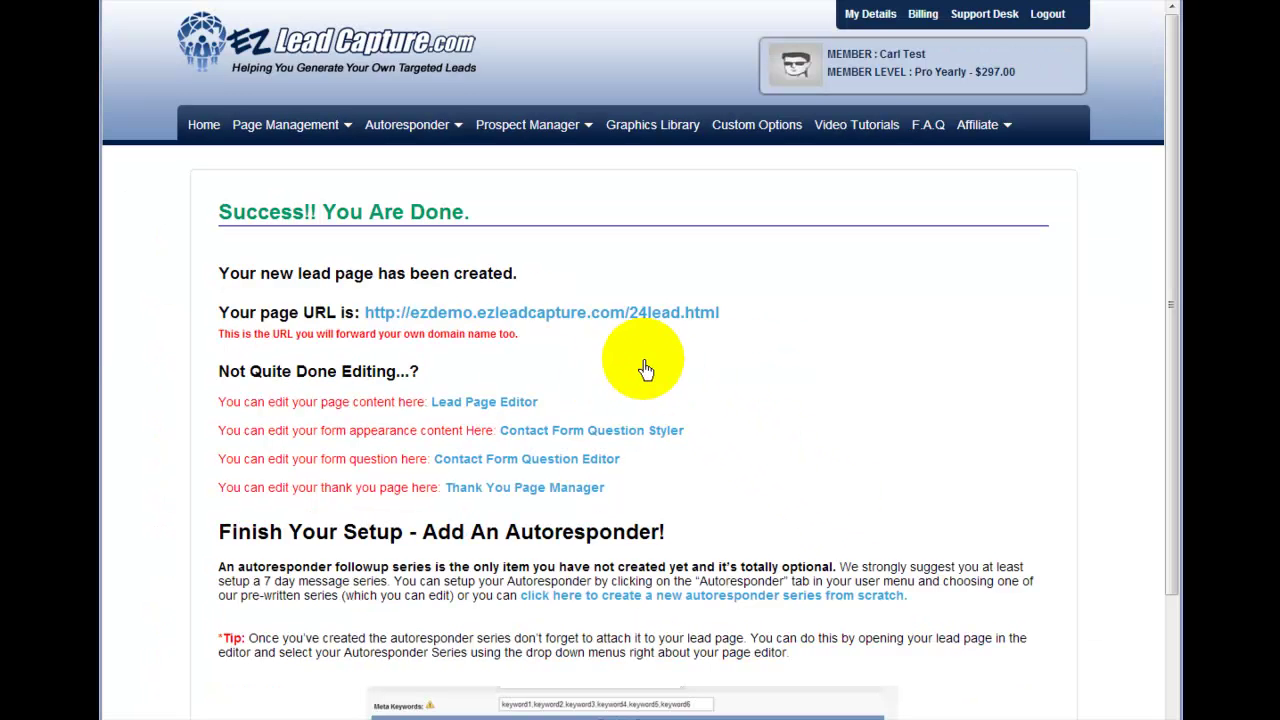
{"action": "left_click", "coordinate": [595, 314]}
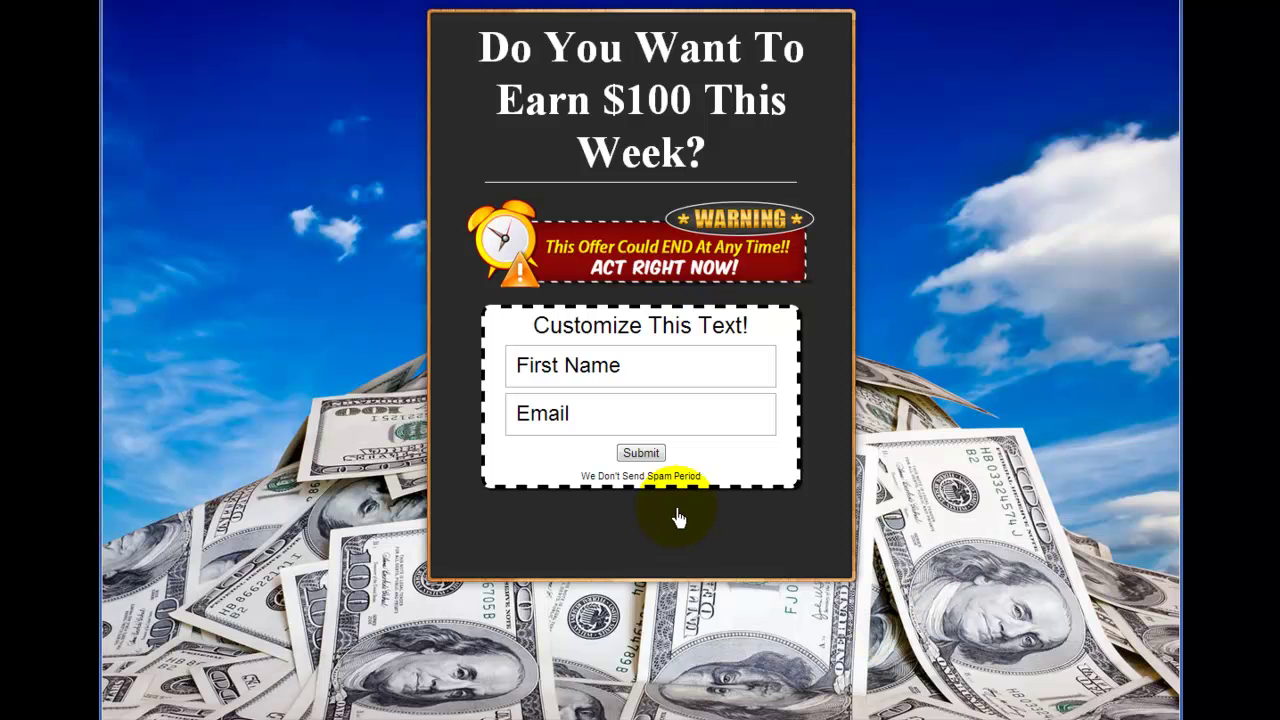
{"action": "left_click_drag", "start_coordinate": [522, 326], "coordinate": [609, 457]}
{"action": "left_click", "coordinate": [565, 377]}
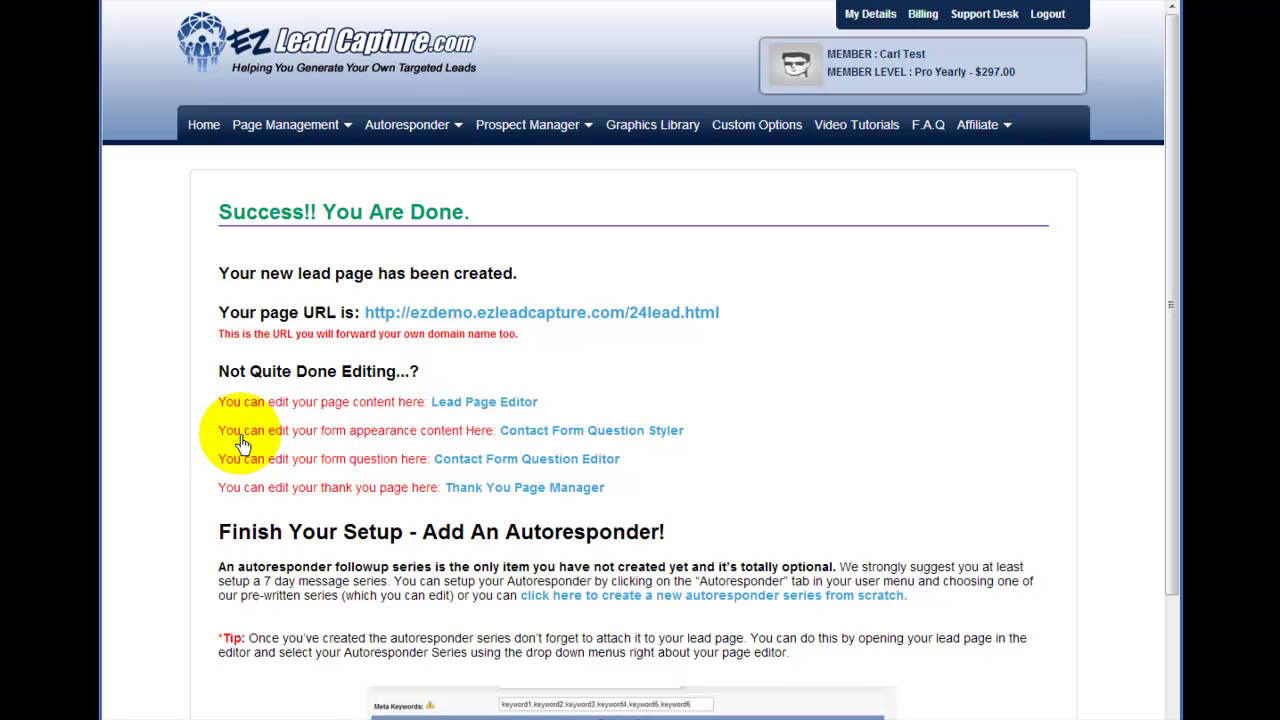
Open the Contact Form Question Styler and choose blue-glossy-button.png from the EZLead library's Send More Buttons as the submit button.
{"action": "left_click_drag", "start_coordinate": [216, 432], "coordinate": [495, 428]}
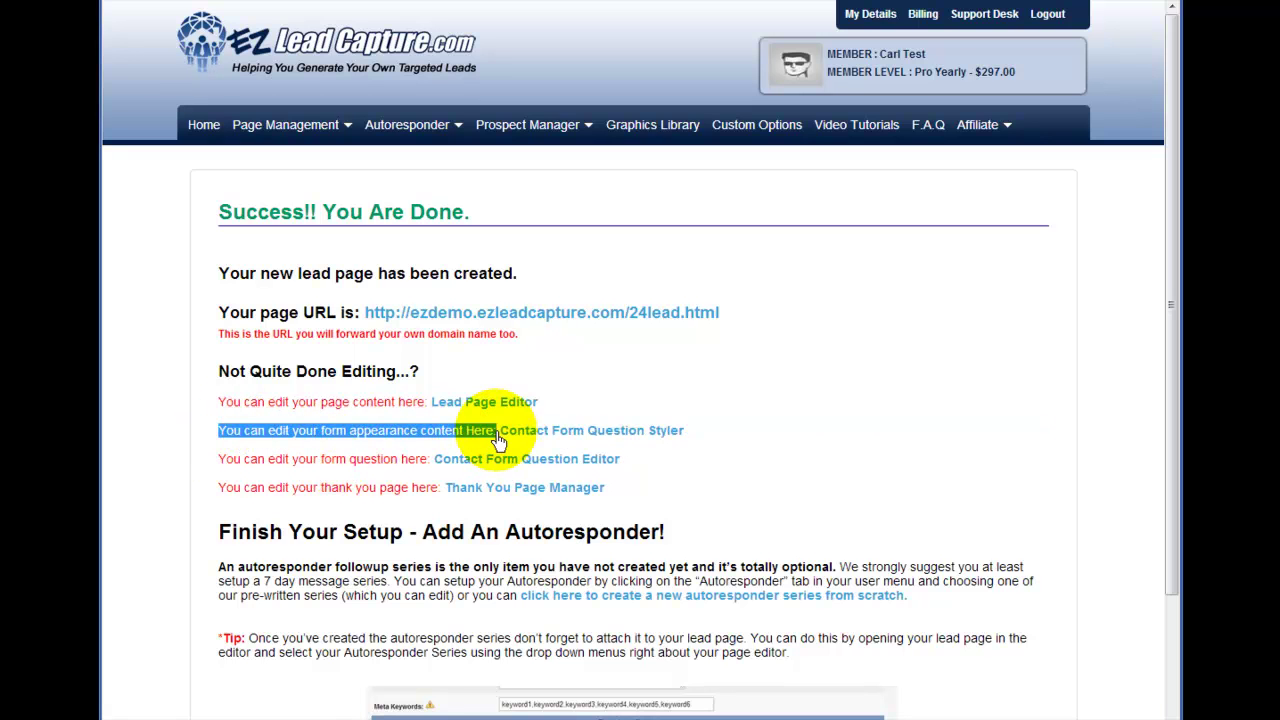
{"action": "left_click", "coordinate": [606, 432]}
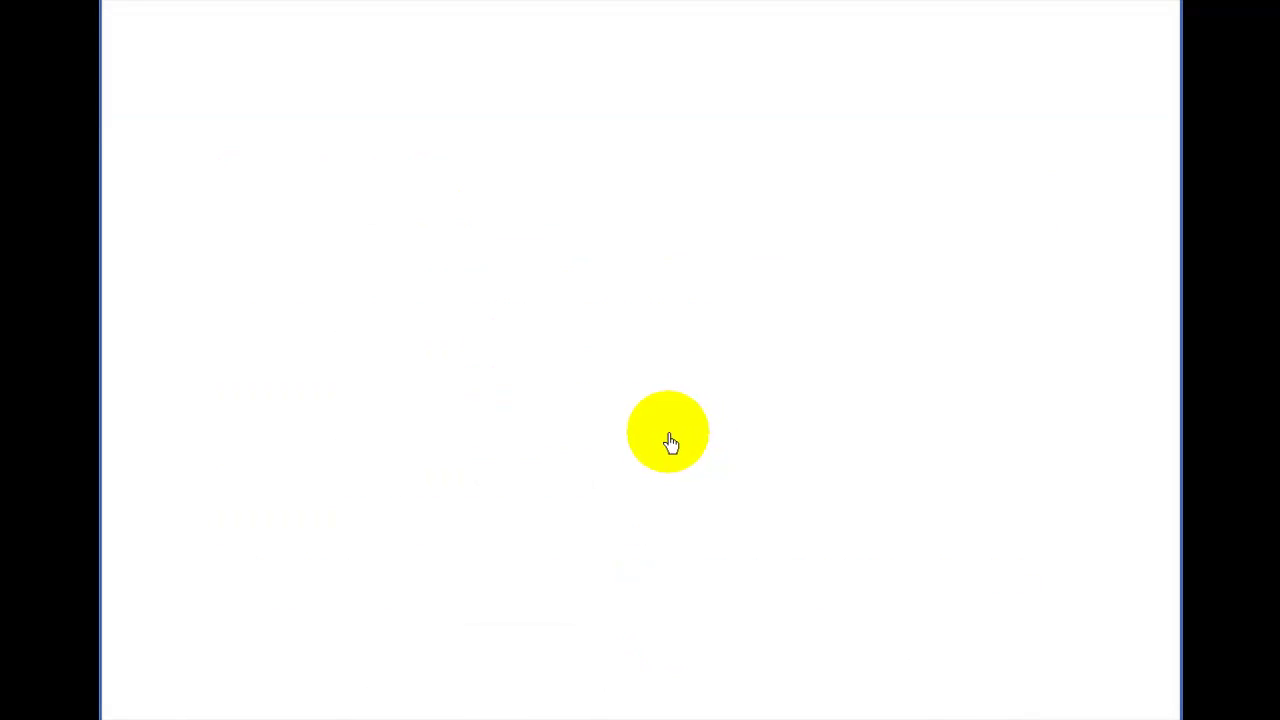
{"action": "scroll", "coordinate": [660, 430], "scroll_direction": "down", "scroll_amount": 4}
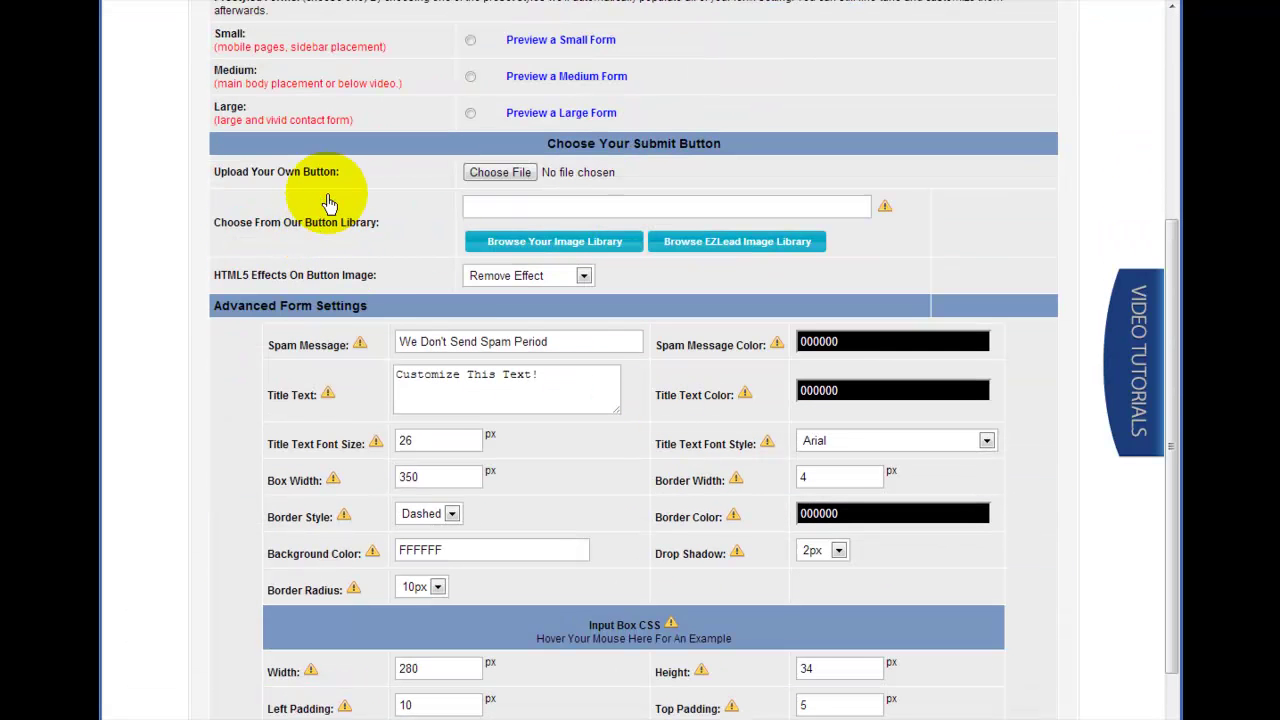
{"action": "left_click_drag", "start_coordinate": [276, 222], "coordinate": [400, 223]}
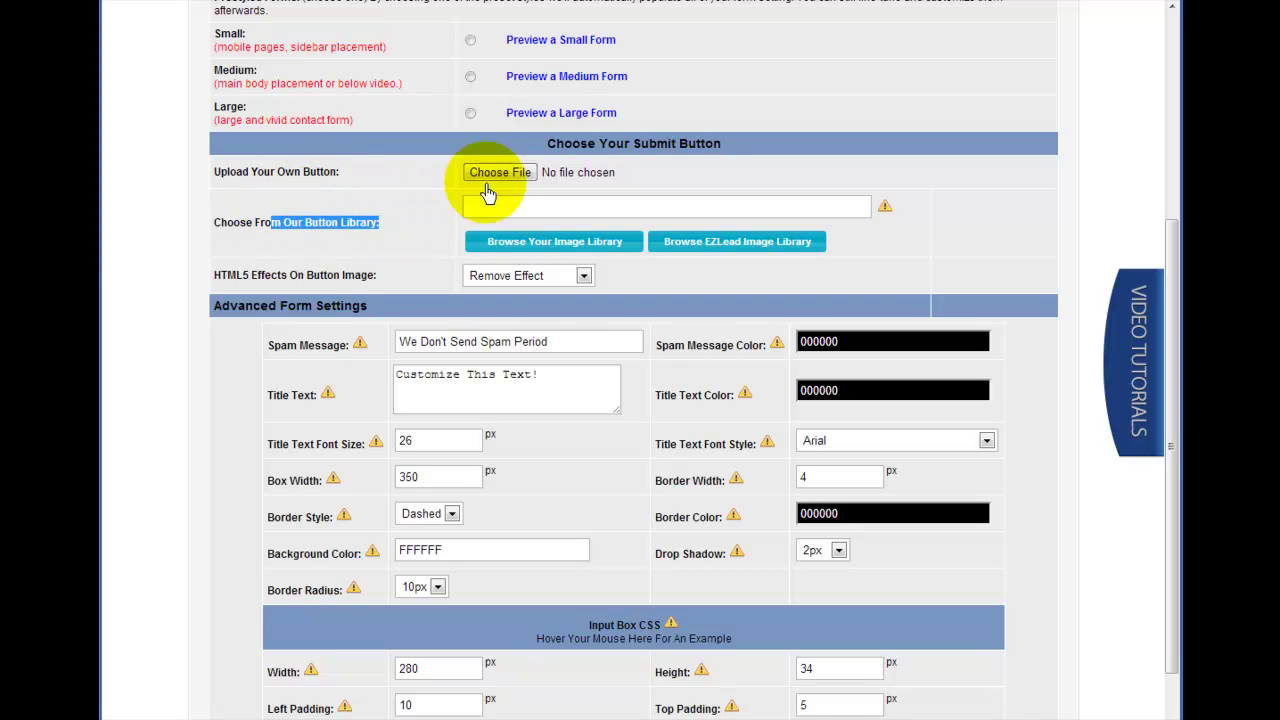
{"action": "left_click", "coordinate": [706, 253]}
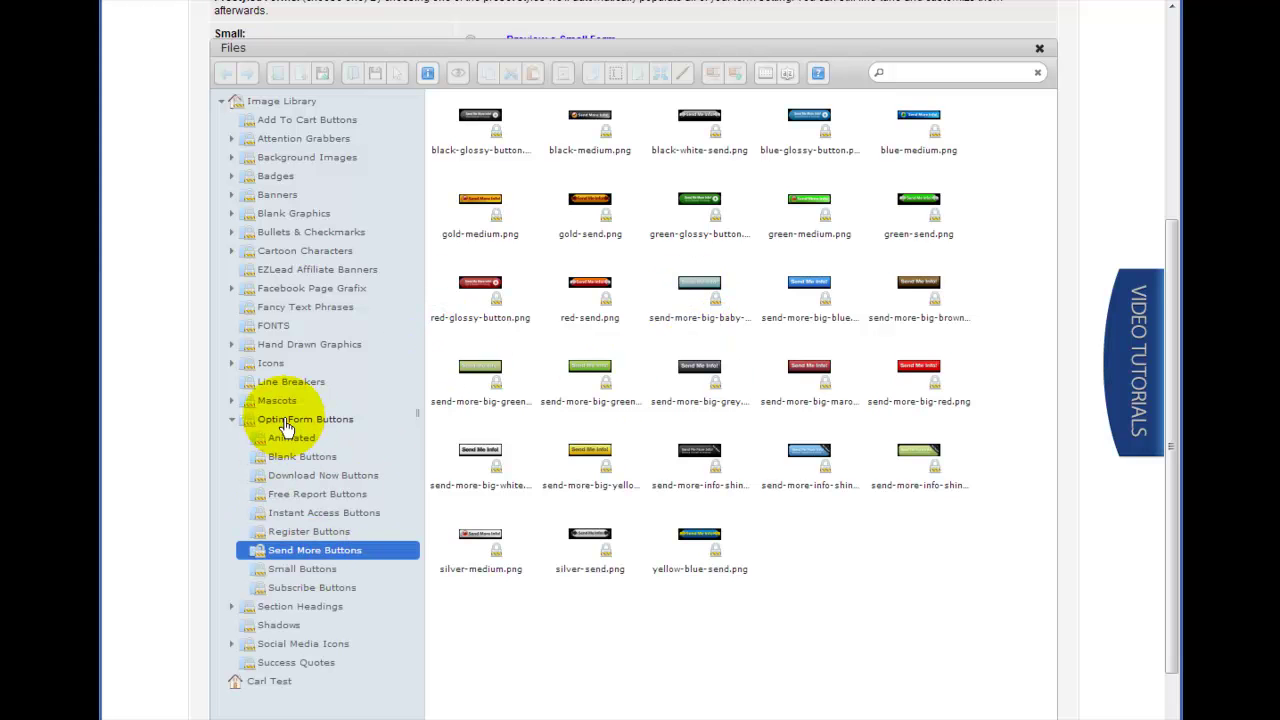
{"action": "left_click", "coordinate": [810, 123]}
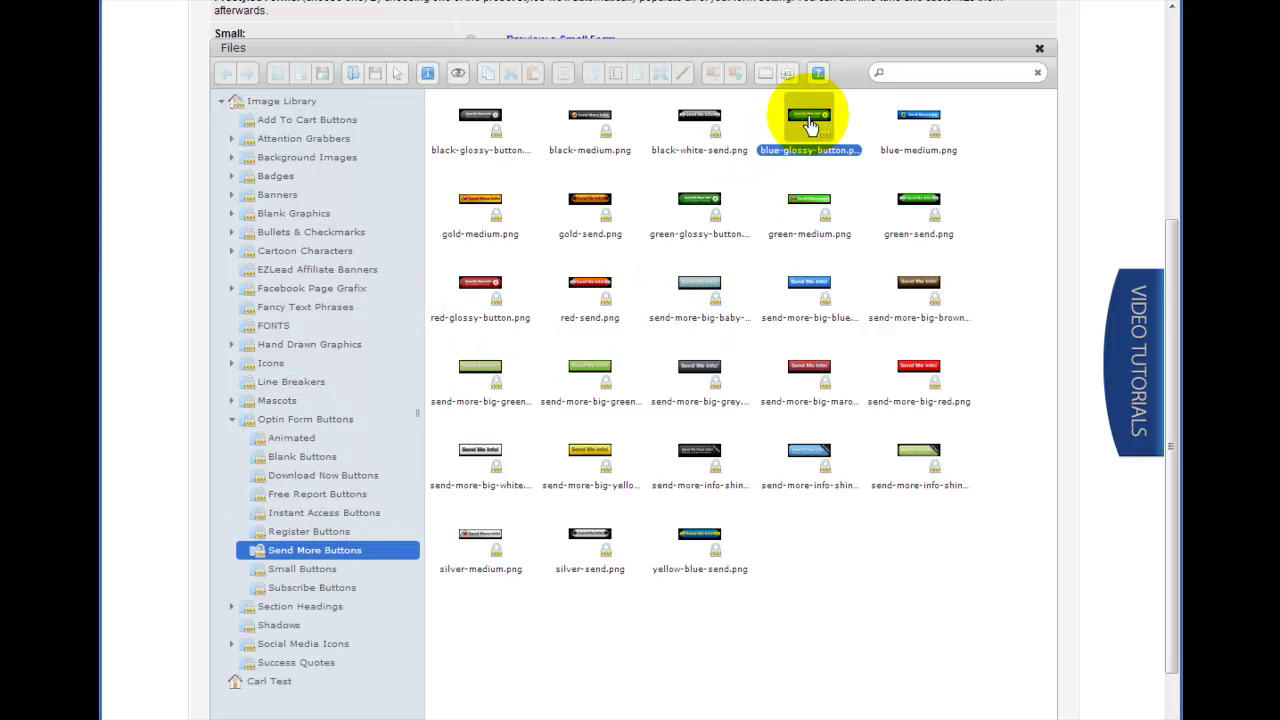
{"action": "double_click", "coordinate": [810, 123]}
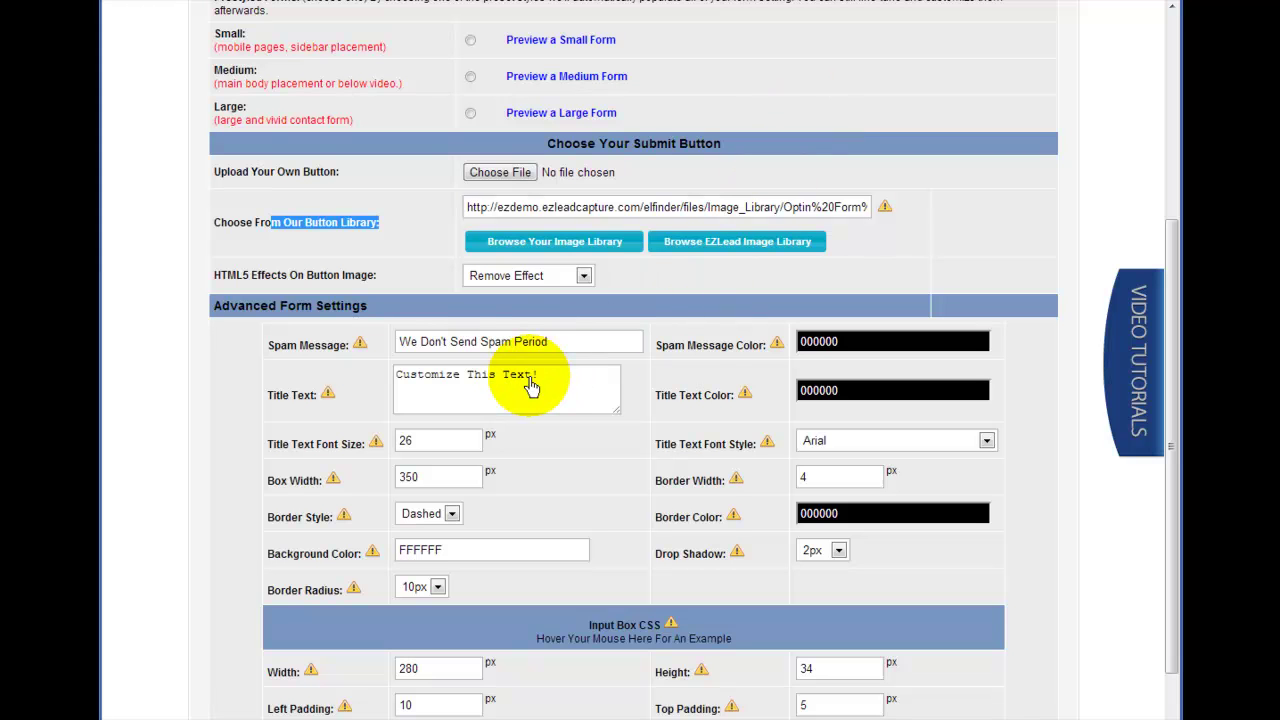
Set the form's title text to "Only 3 People Will Be Accepted This Week!" and keep the title and spam message colors at 000000.
{"action": "left_click_drag", "start_coordinate": [398, 376], "coordinate": [540, 378]}
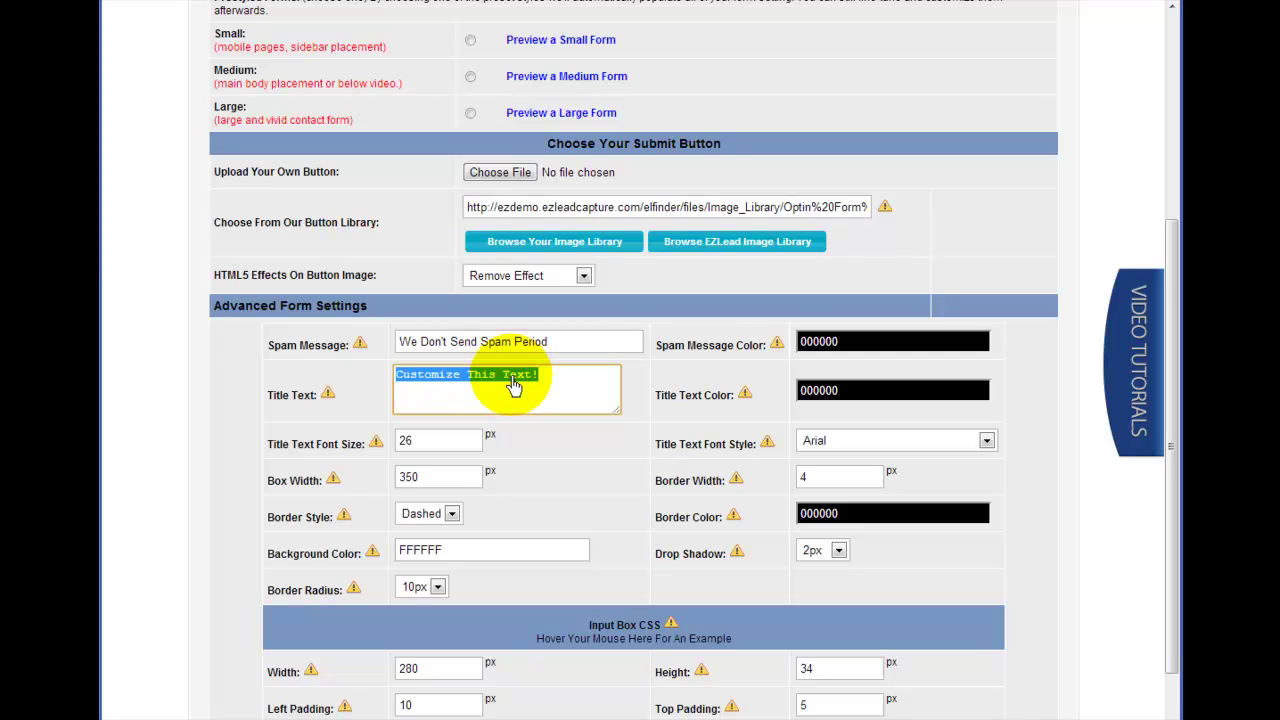
{"action": "type", "text": "Only 3 People Will Be Accepted"}
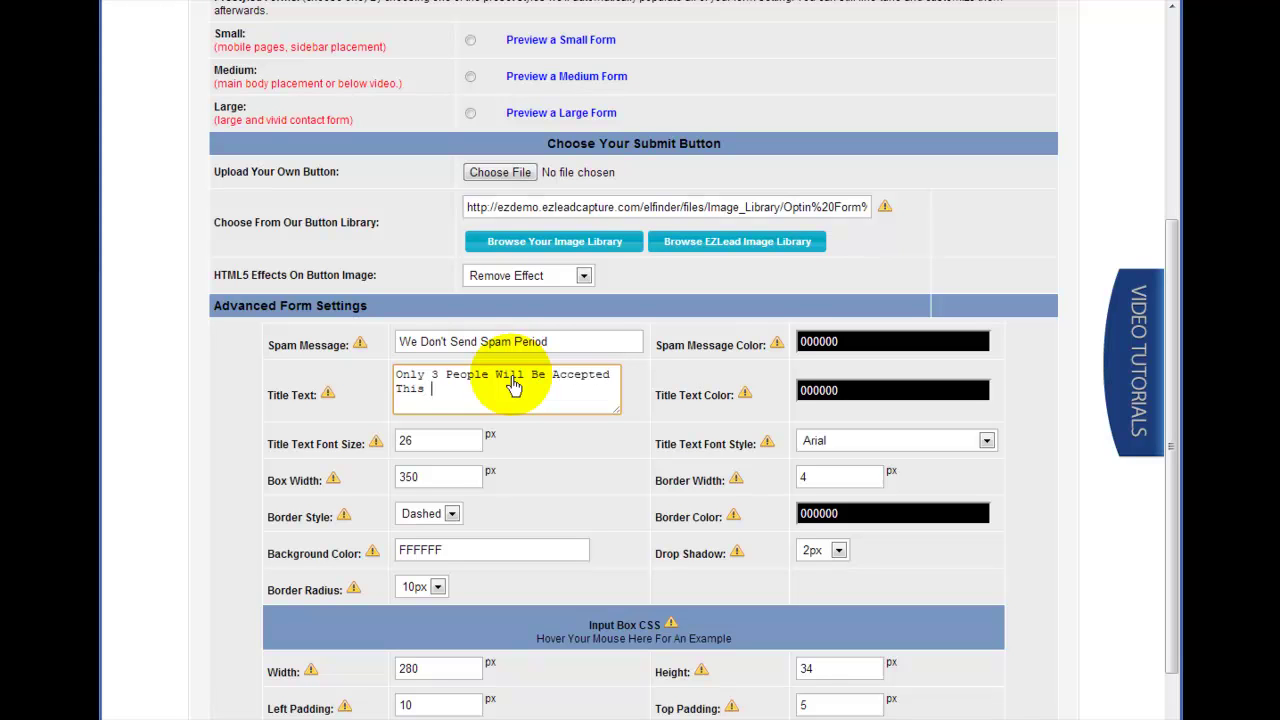
{"action": "left_click", "coordinate": [838, 397]}
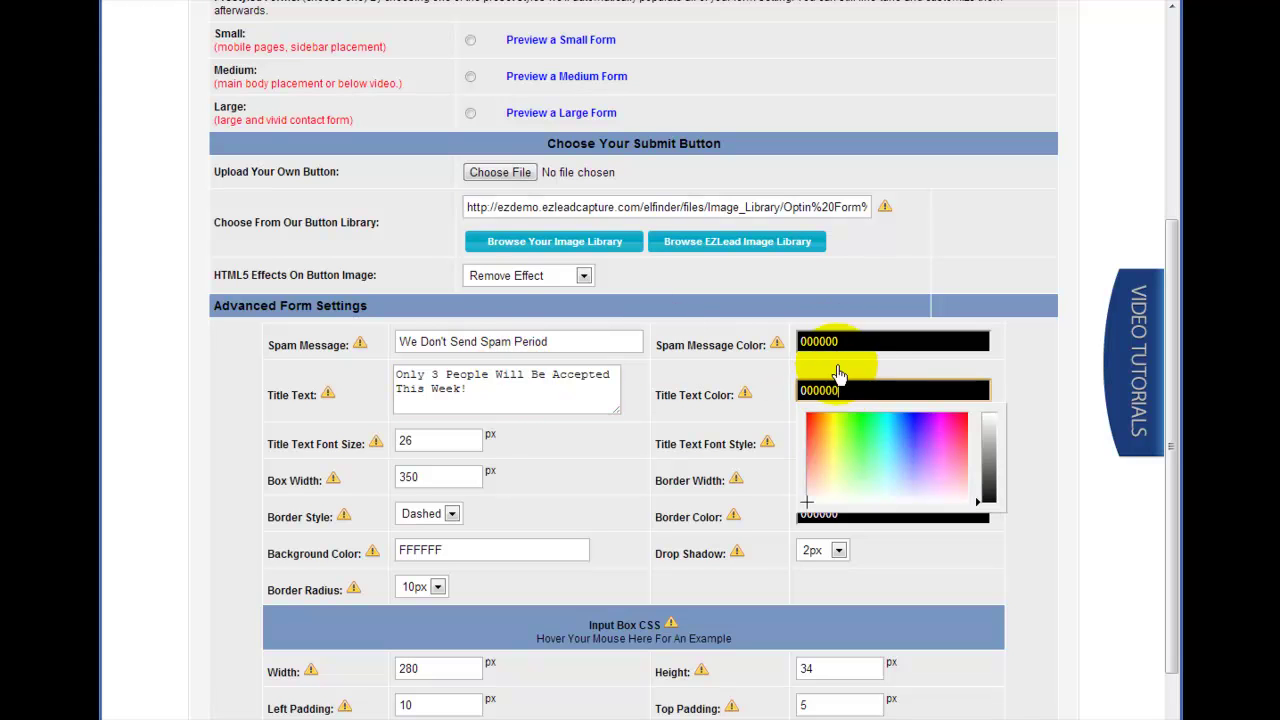
{"action": "left_click", "coordinate": [828, 340]}
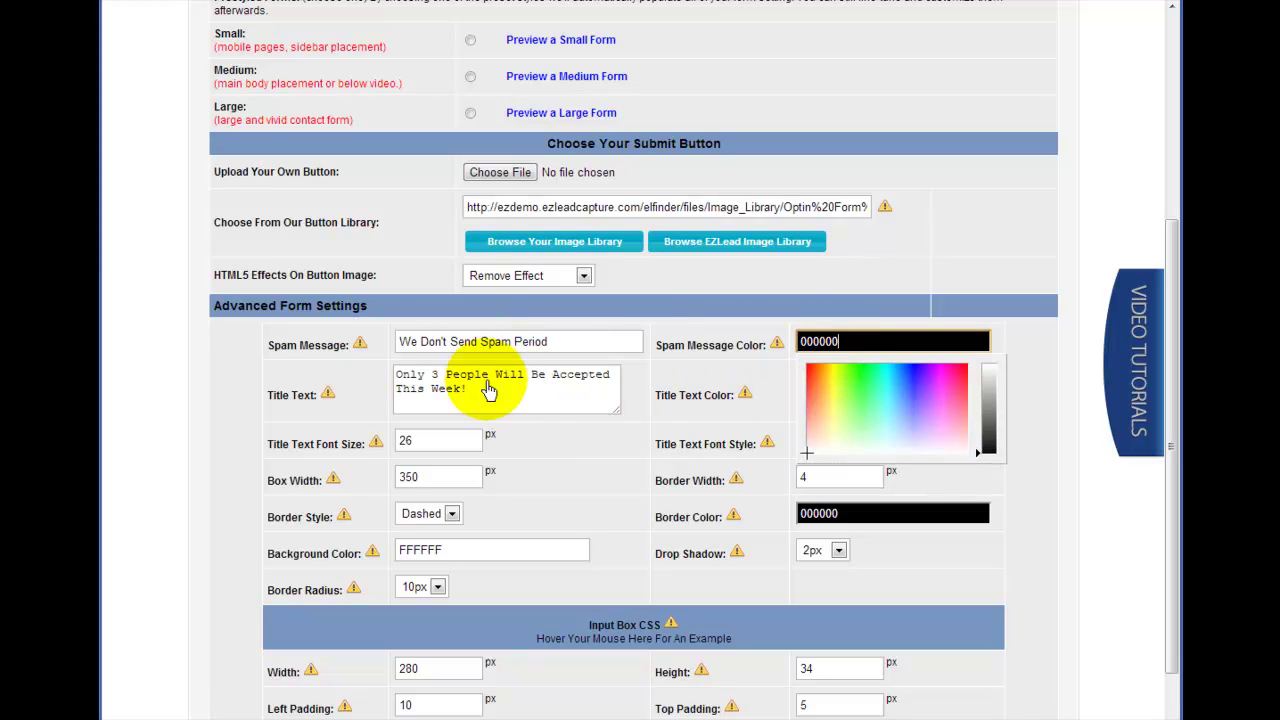
{"action": "left_click", "coordinate": [491, 520]}
Set the contact form's border color to dark blue 21386E.
{"action": "left_click", "coordinate": [880, 512]}
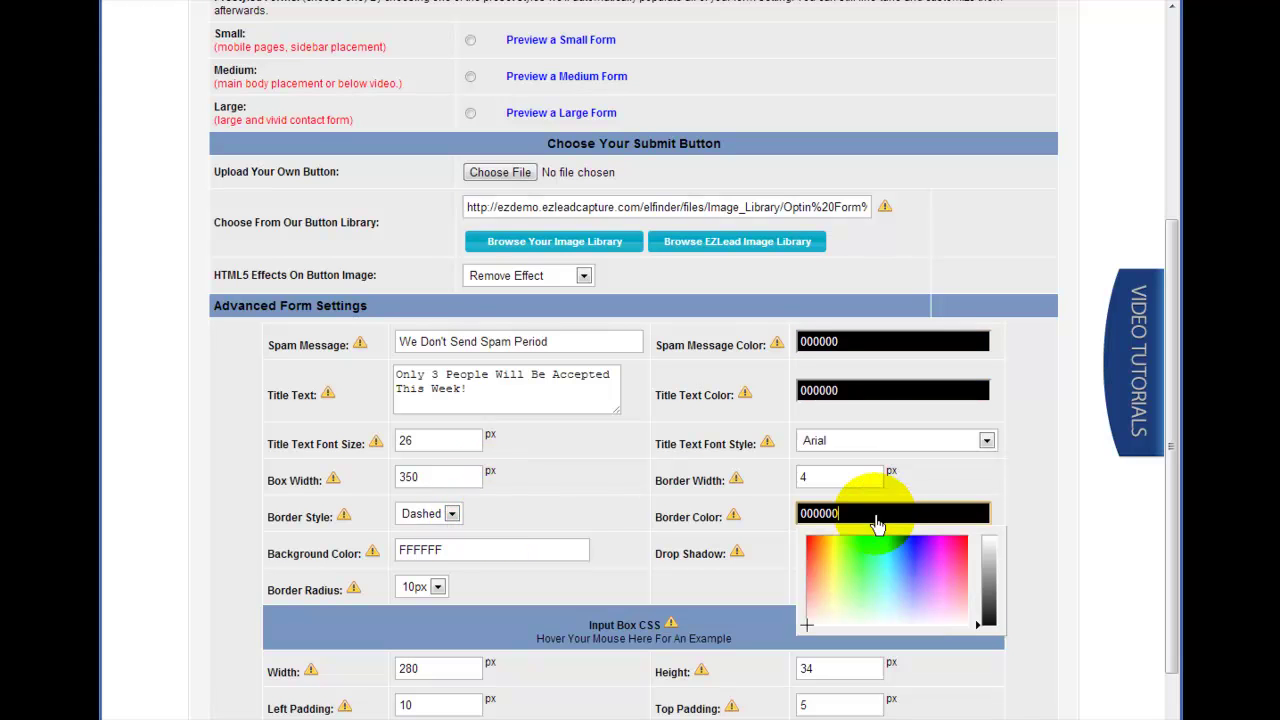
{"action": "left_click", "coordinate": [912, 582]}
{"action": "left_click", "coordinate": [907, 565]}
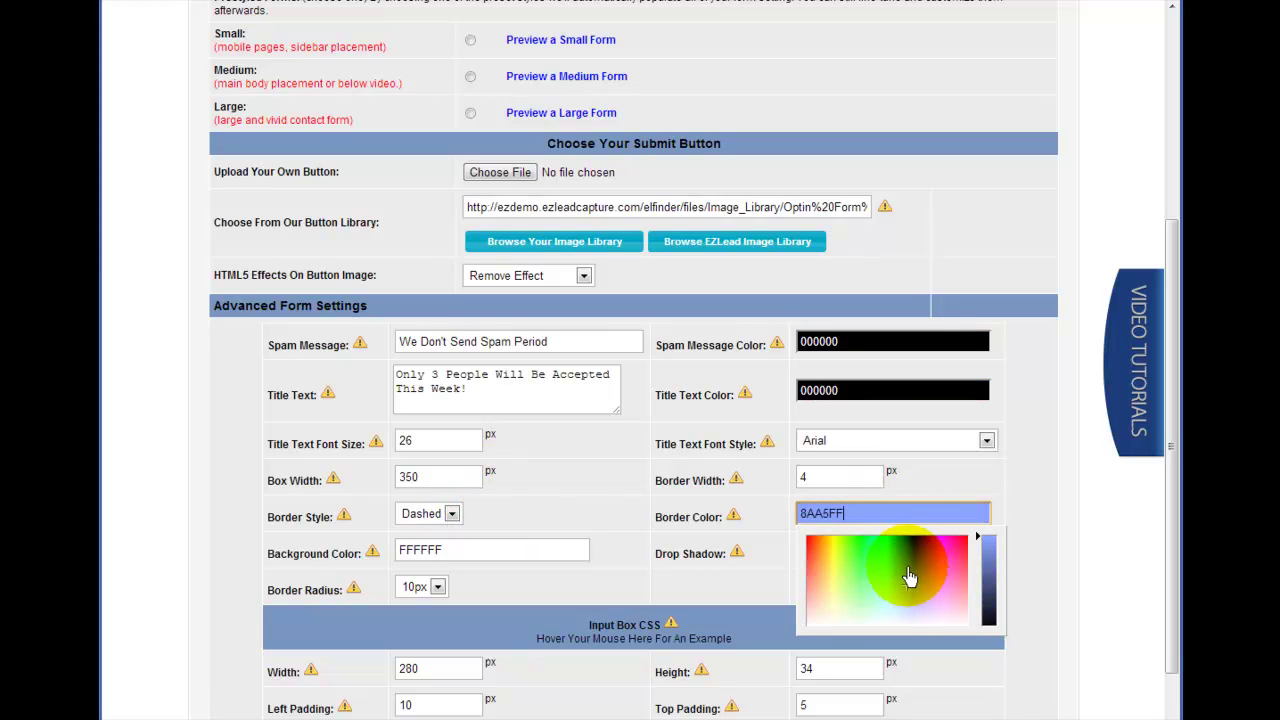
{"action": "left_click_drag", "start_coordinate": [988, 580], "coordinate": [986, 591]}
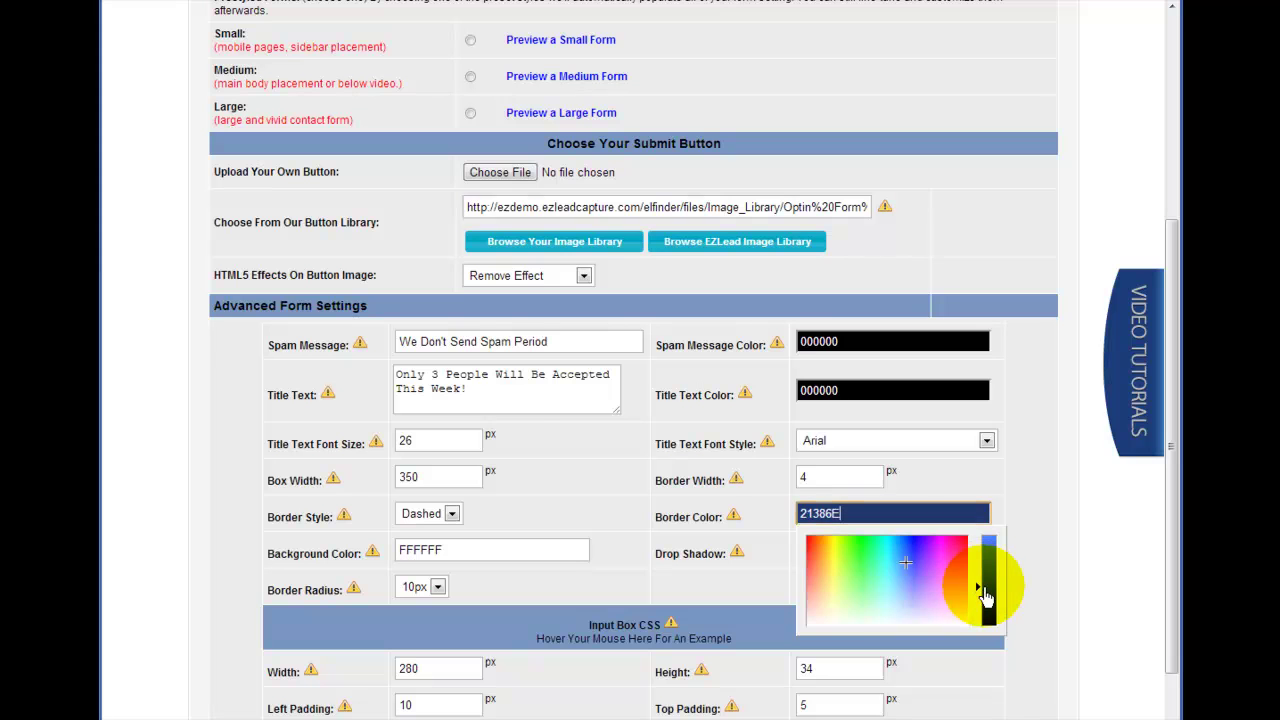
Set the contact form's background color to light blue E3EEFF and update the form styling.
{"action": "left_click", "coordinate": [466, 546]}
{"action": "left_click_drag", "start_coordinate": [503, 640], "coordinate": [503, 657]}
{"action": "left_click", "coordinate": [503, 523]}
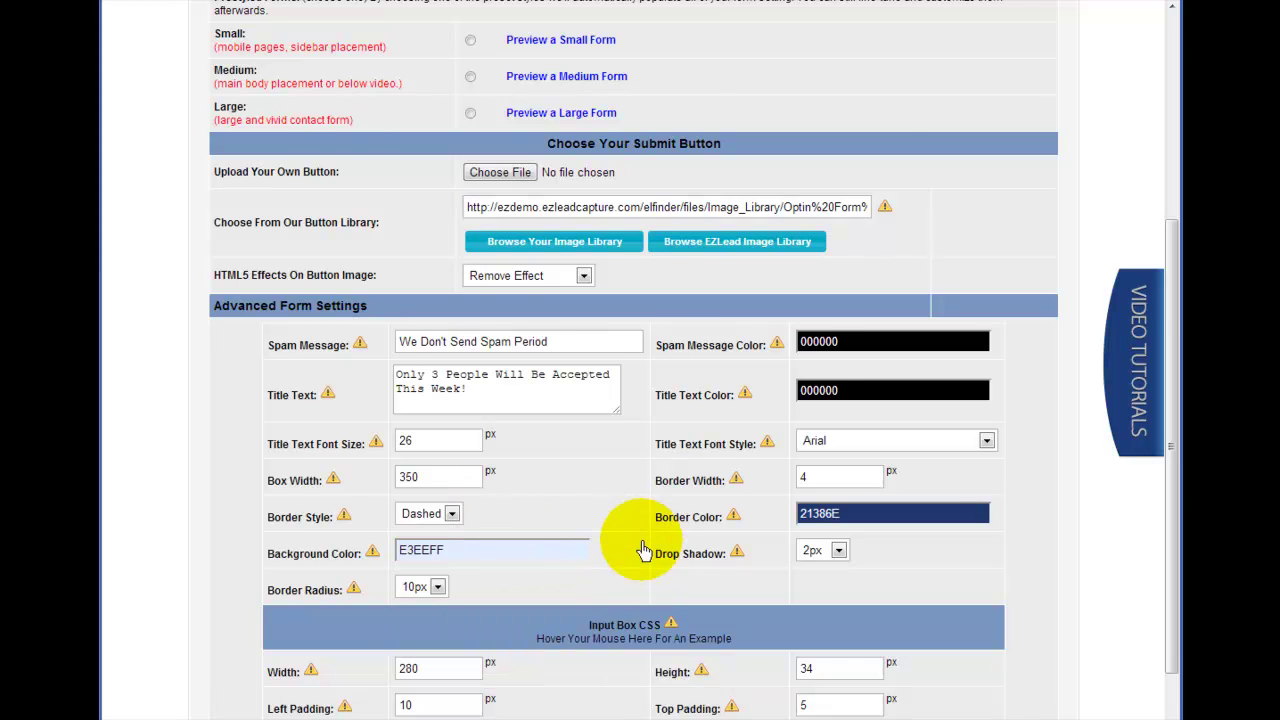
{"action": "scroll", "coordinate": [636, 601], "scroll_direction": "down", "scroll_amount": 3}
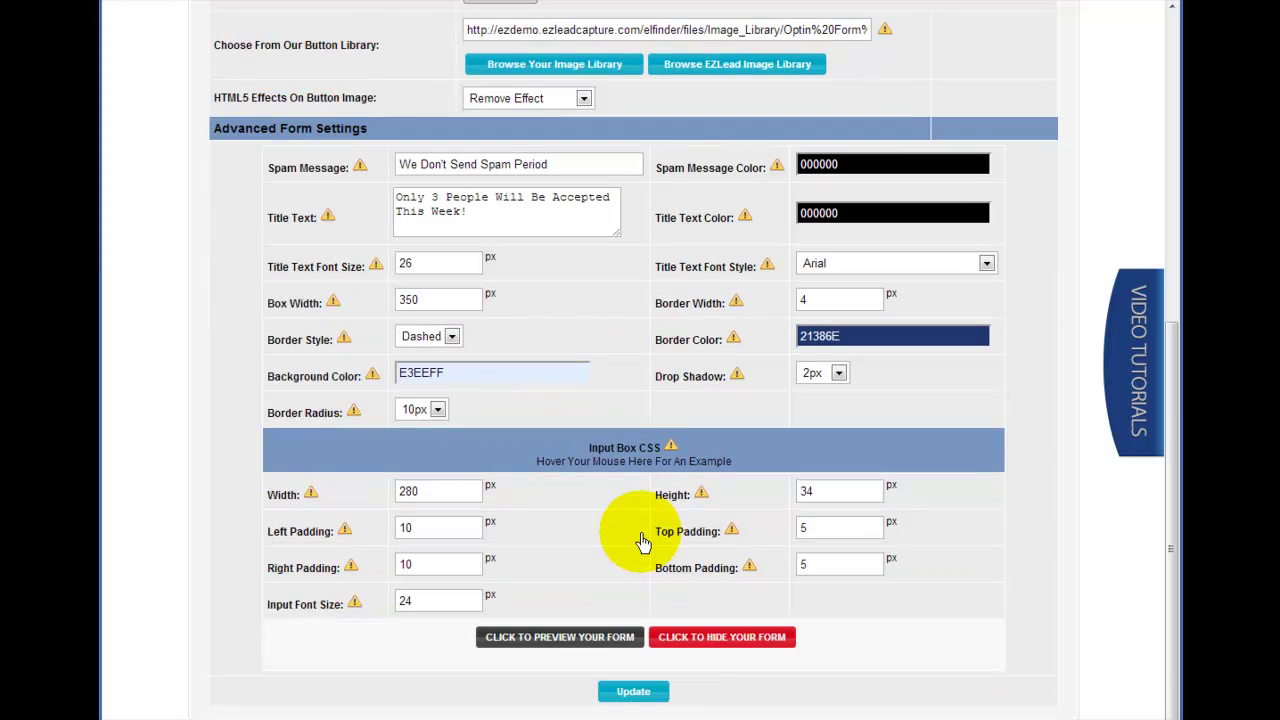
{"action": "left_click", "coordinate": [618, 694]}
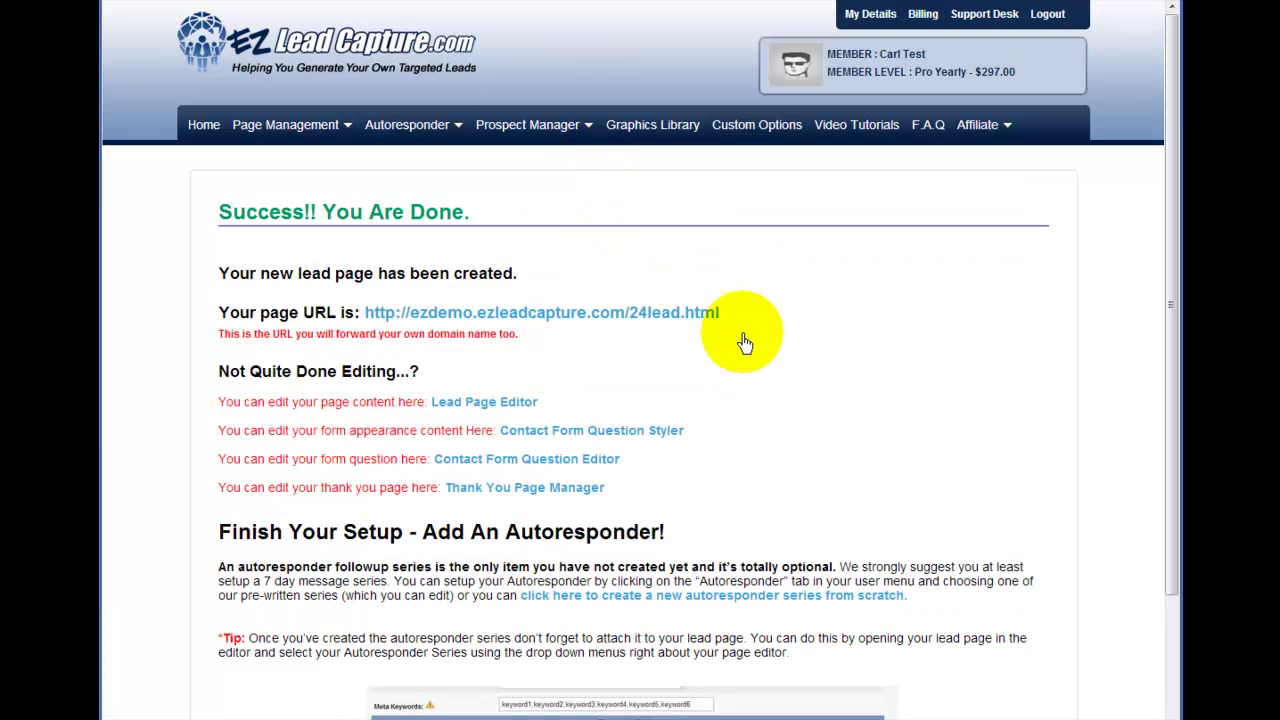
Open the Autoresponder Manager and add the pre-written Generic 7 Message Home Biz Series to the account.
{"action": "mouse_move", "coordinate": [432, 136]}
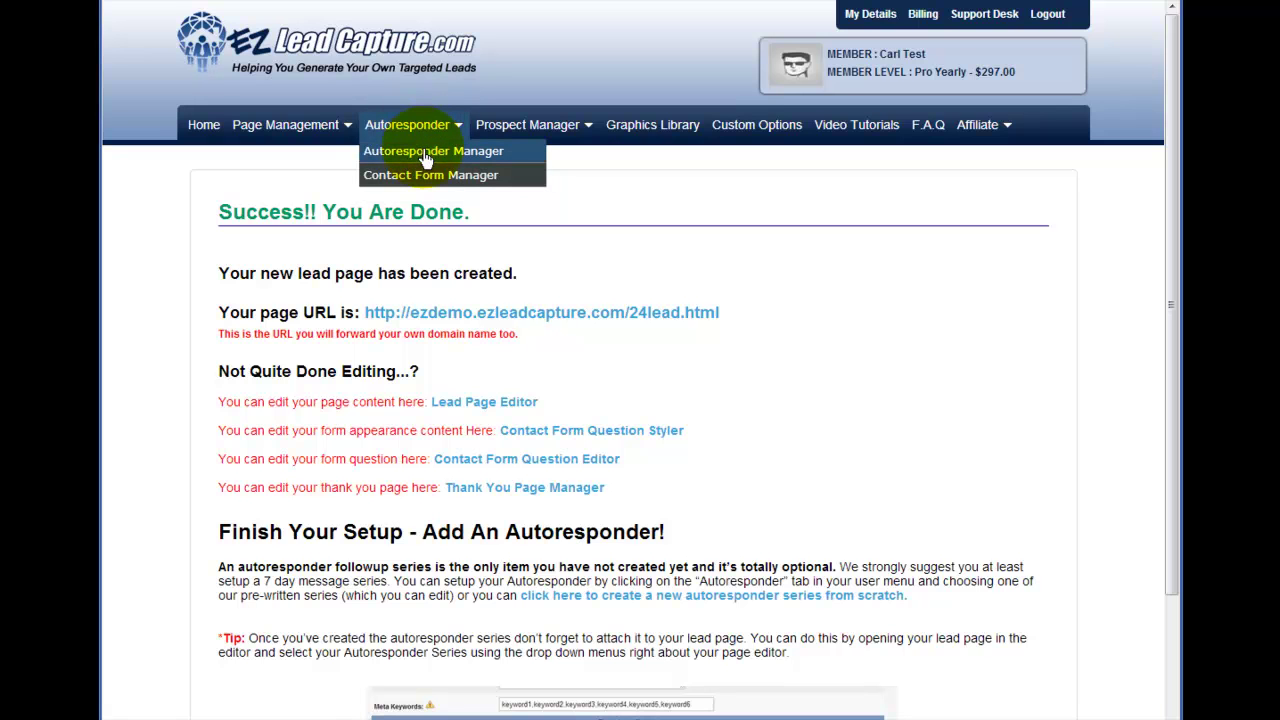
{"action": "left_click", "coordinate": [425, 158]}
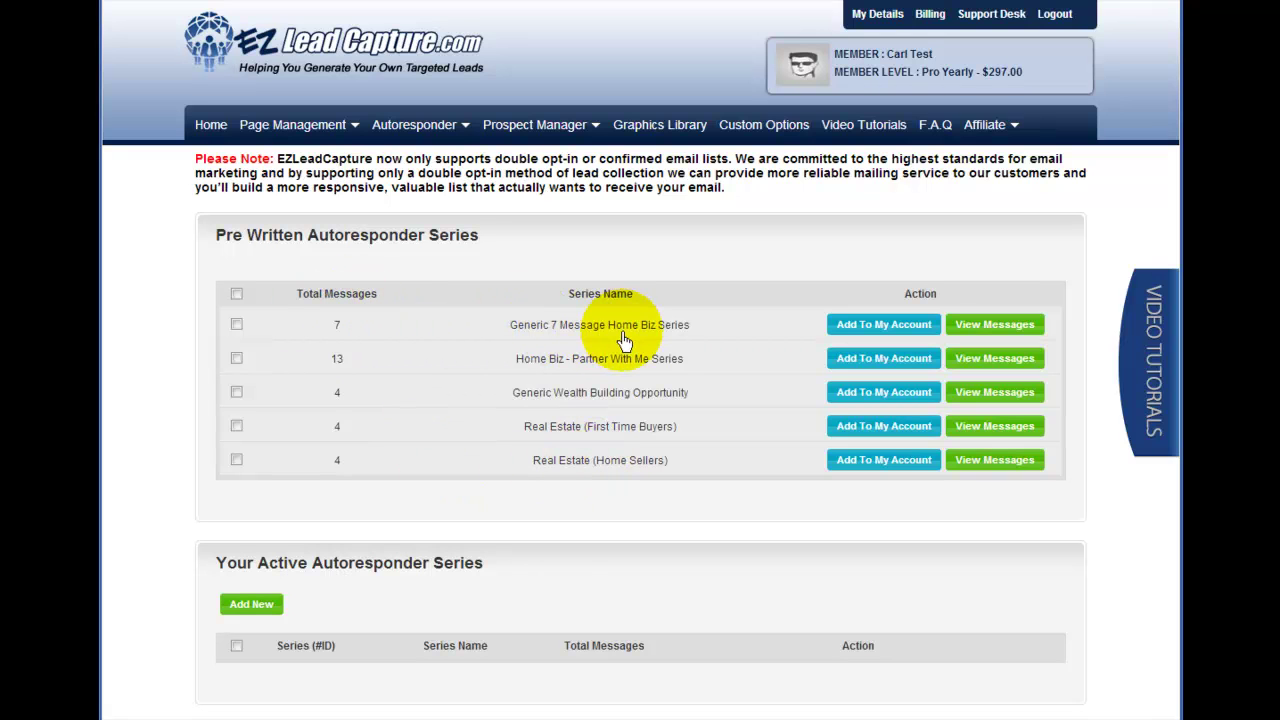
{"action": "left_click", "coordinate": [858, 330]}
{"action": "scroll", "coordinate": [730, 450], "scroll_direction": "down", "scroll_amount": 1}
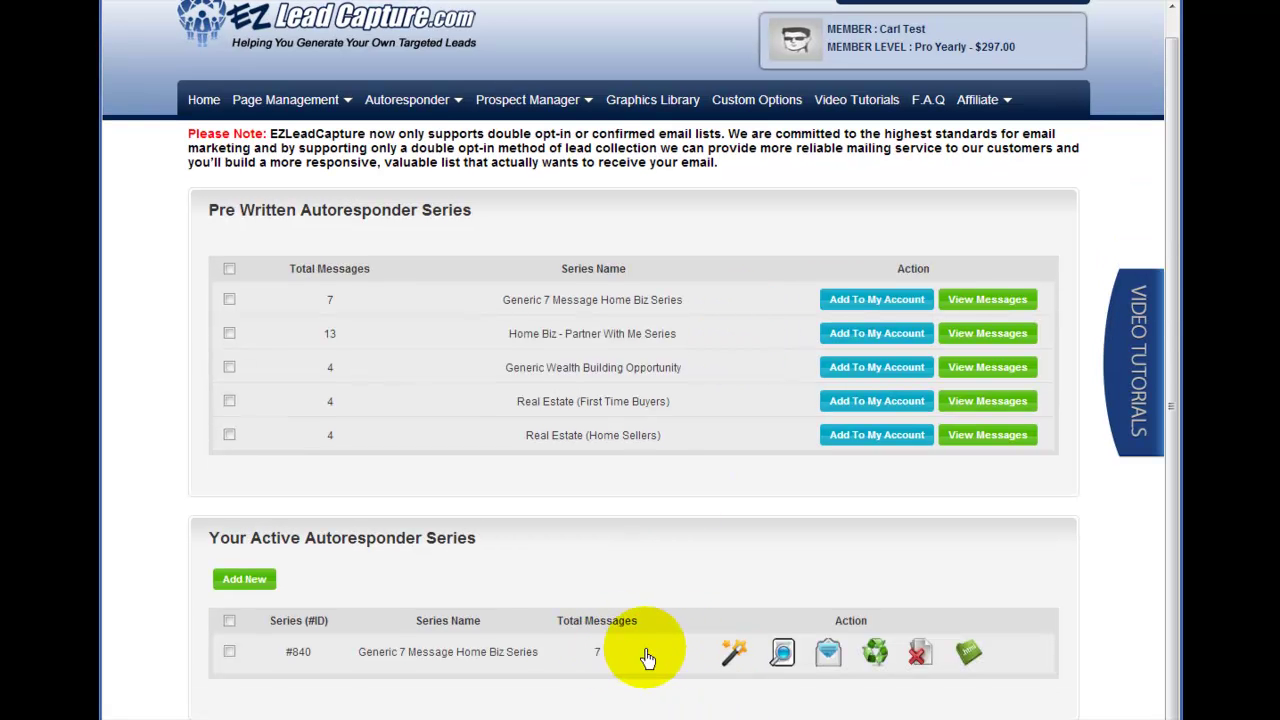
Edit the added autoresponder series, renaming it 24 Hour Lead Campaign and entering the sender's first name as the From Name.
{"action": "left_click", "coordinate": [733, 660]}
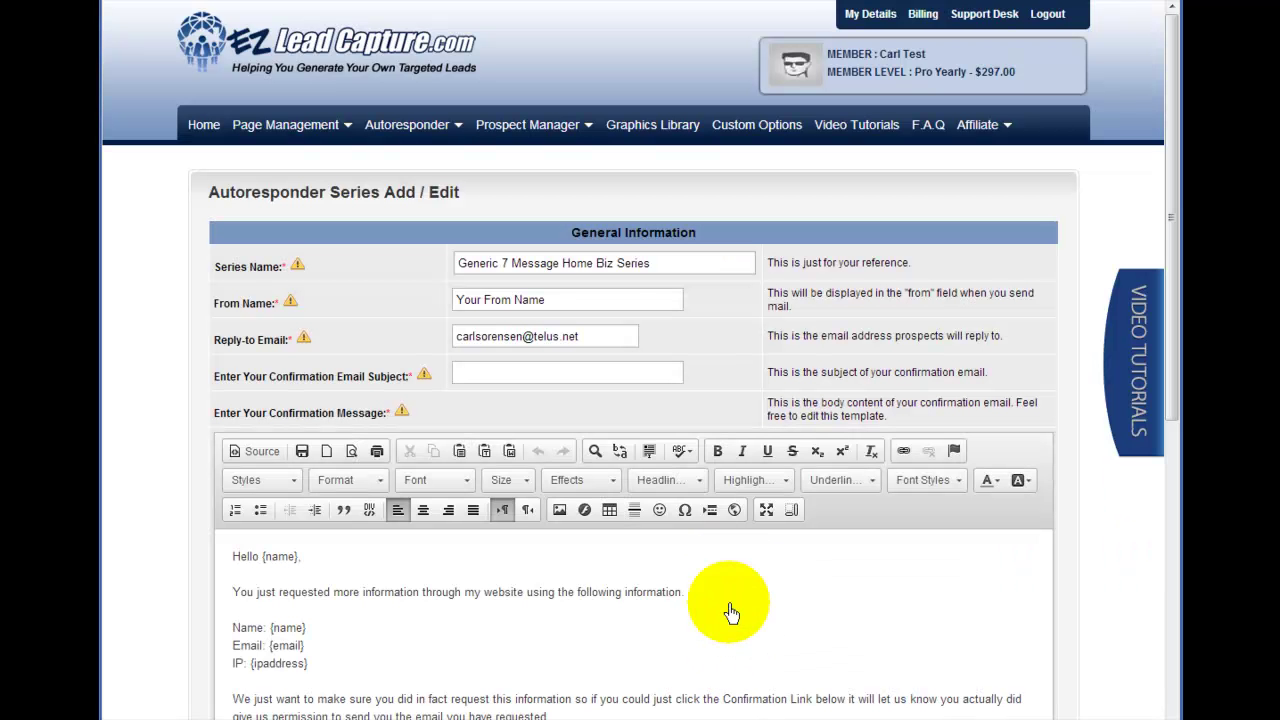
{"action": "left_click_drag", "start_coordinate": [655, 263], "coordinate": [388, 298]}
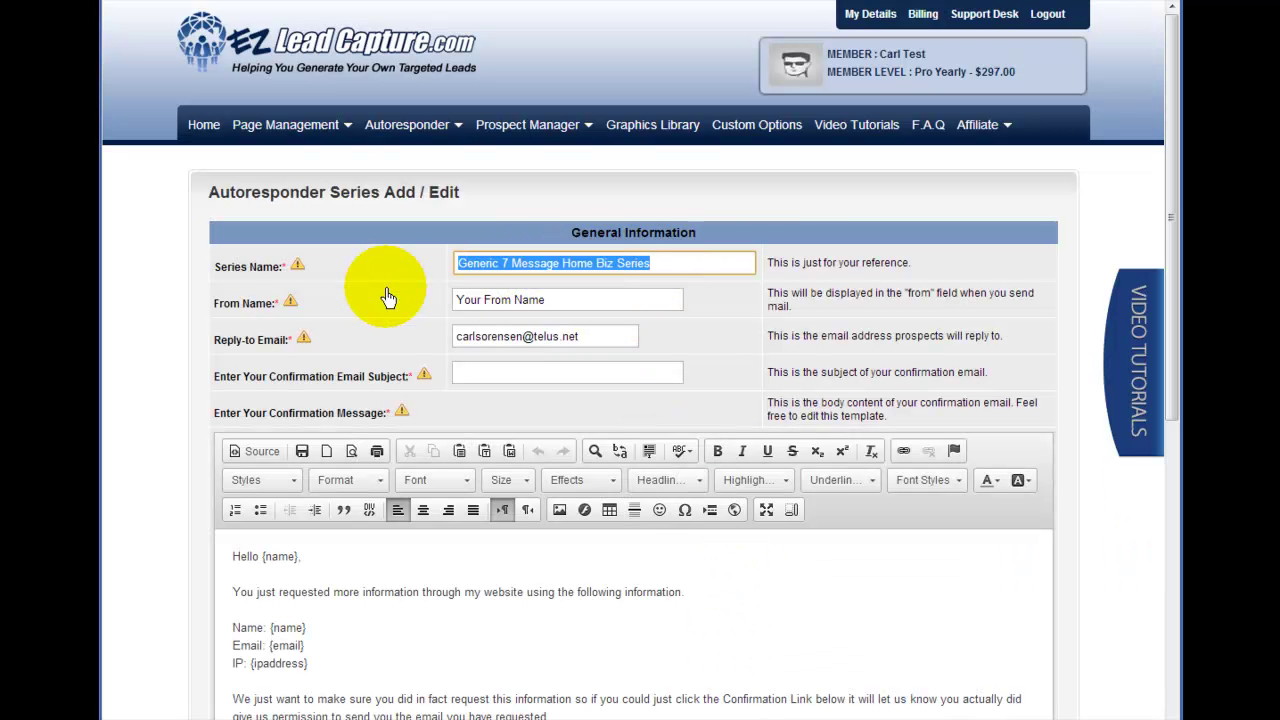
{"action": "type", "text": "24 Hour Lead Campaign"}
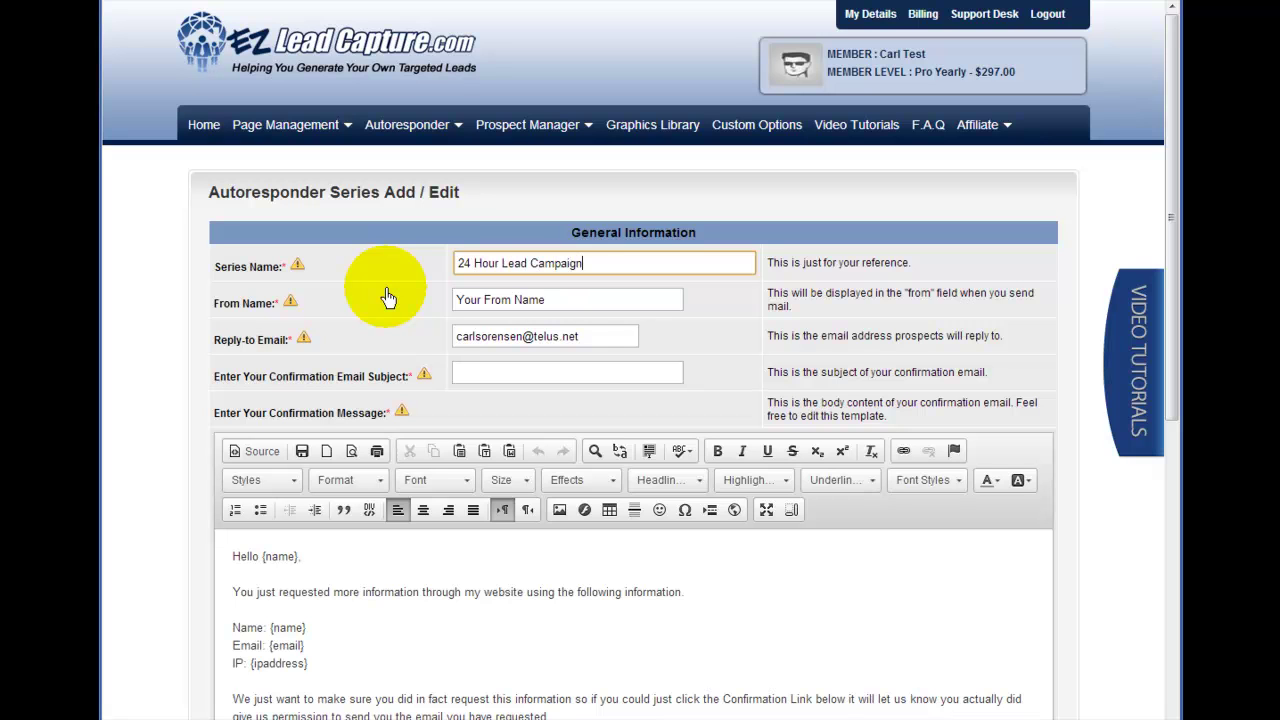
{"action": "left_click_drag", "start_coordinate": [542, 300], "coordinate": [393, 323]}
{"action": "type", "text": "Carl"}
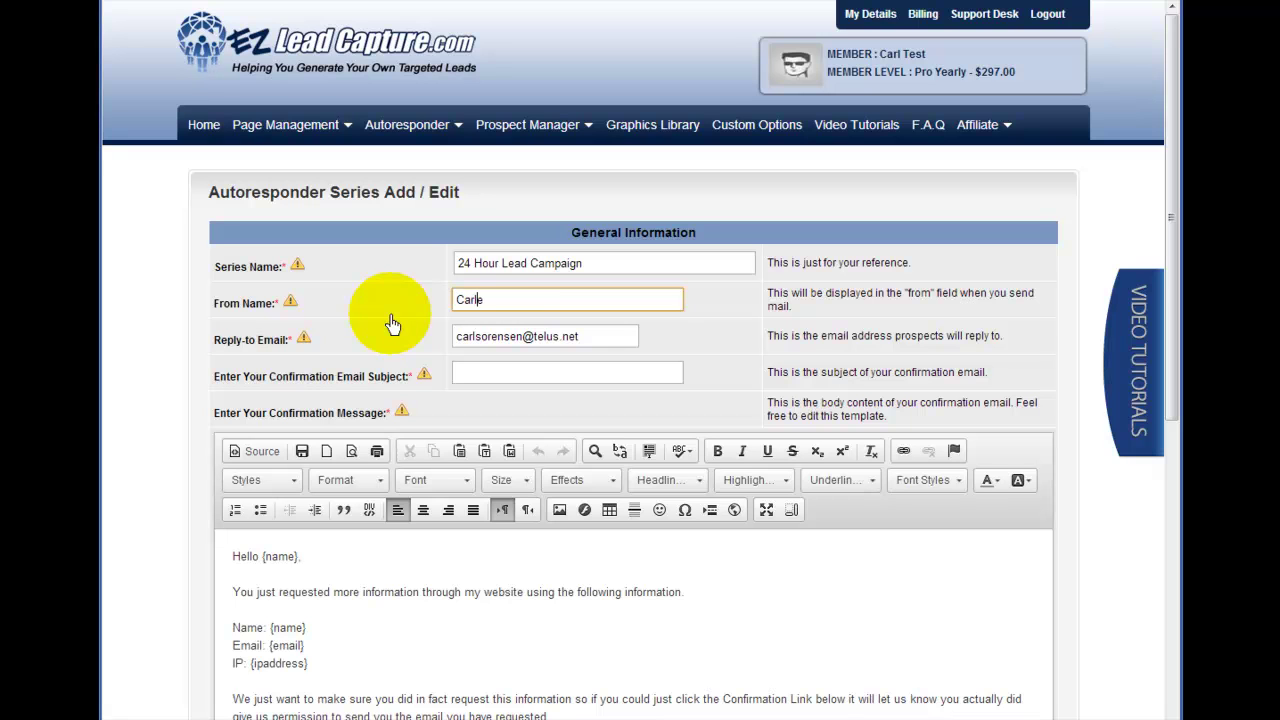
Set the confirmation email subject to "Please Confirm Your Email Subscription" and save the series after reviewing its confirmation message.
{"action": "left_click", "coordinate": [548, 343]}
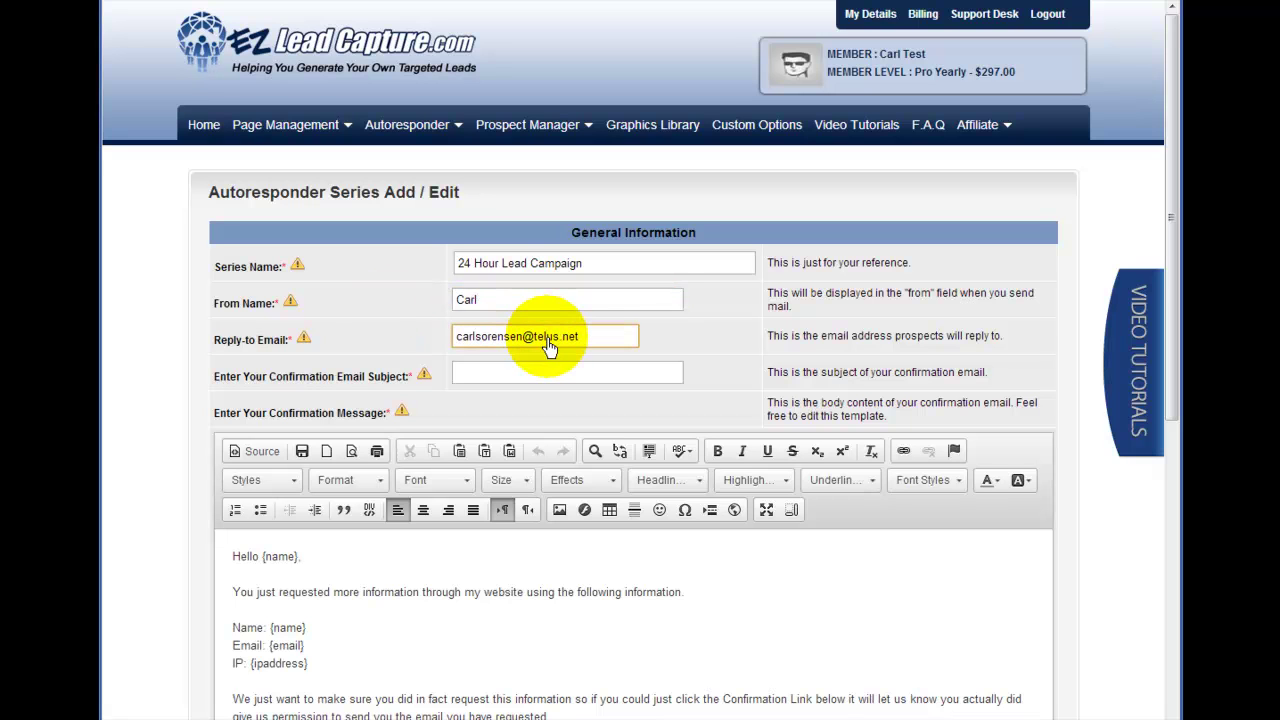
{"action": "left_click", "coordinate": [503, 384]}
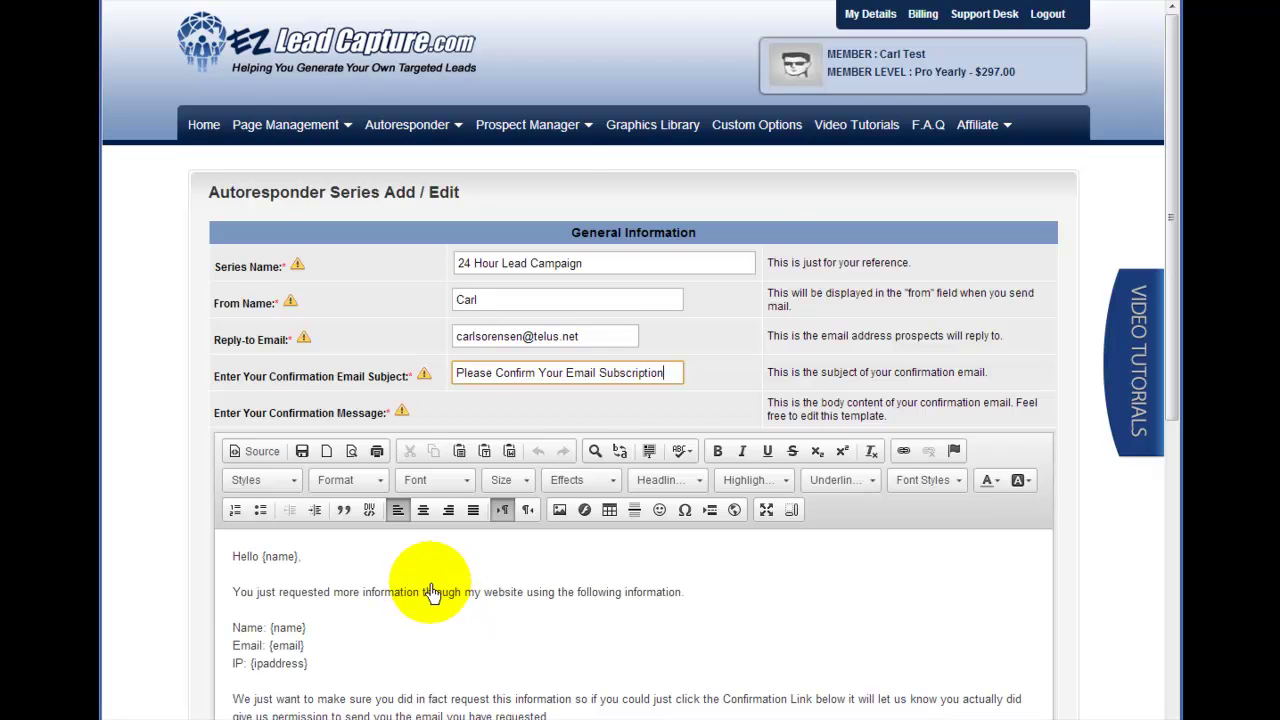
{"action": "scroll", "coordinate": [431, 588], "scroll_direction": "down", "scroll_amount": 1}
{"action": "scroll", "coordinate": [500, 500], "scroll_direction": "down", "scroll_amount": 1}
{"action": "left_click", "coordinate": [523, 440]}
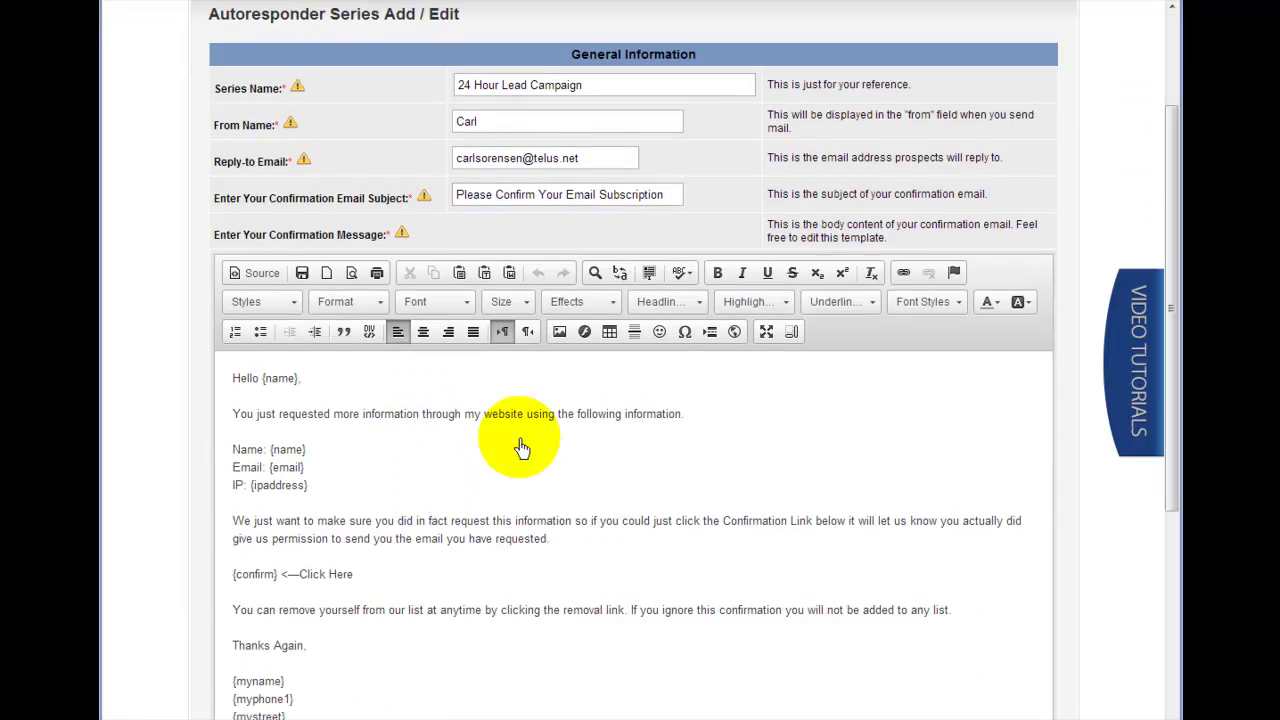
{"action": "scroll", "coordinate": [523, 445], "scroll_direction": "down", "scroll_amount": 2}
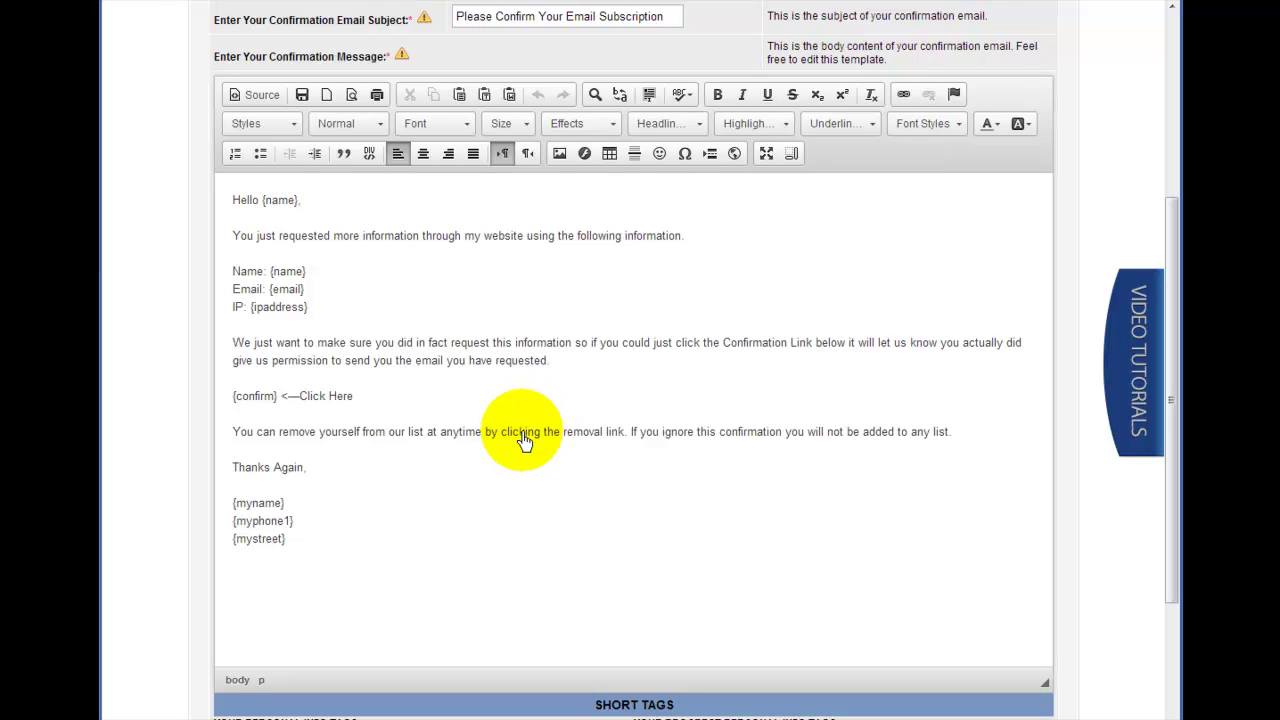
{"action": "scroll", "coordinate": [523, 440], "scroll_direction": "down", "scroll_amount": 4}
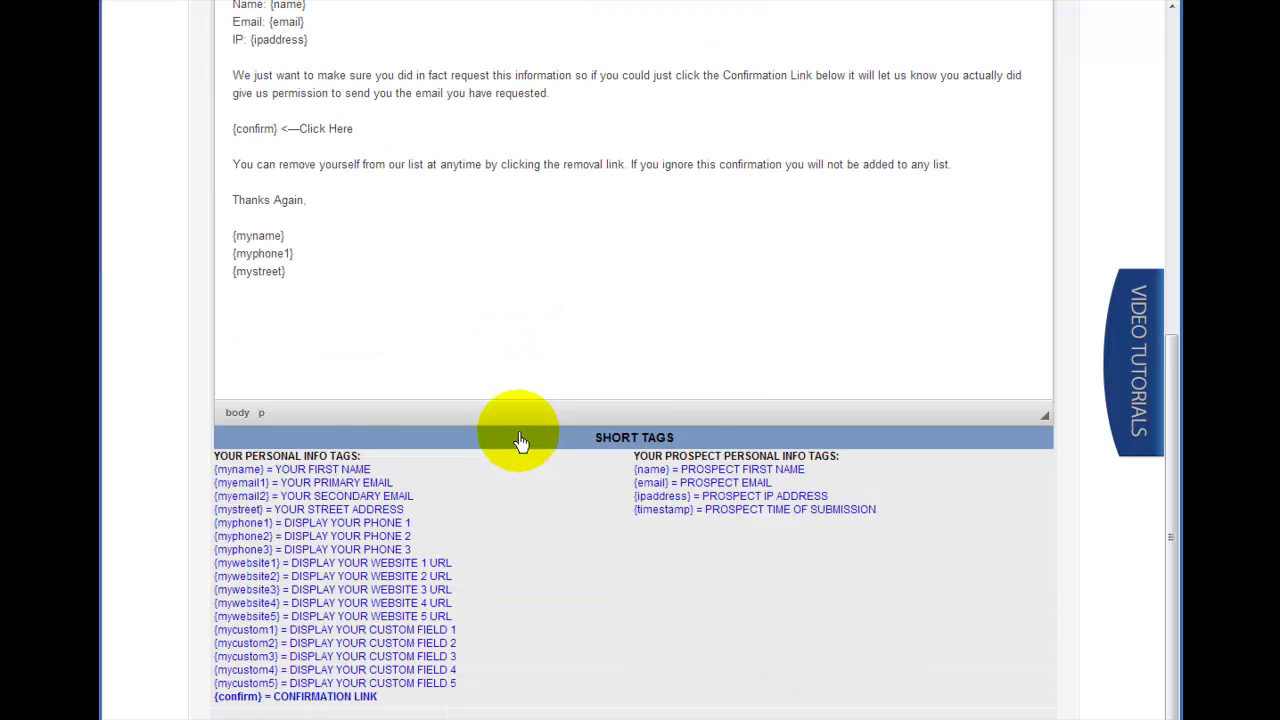
{"action": "left_click", "coordinate": [622, 694]}
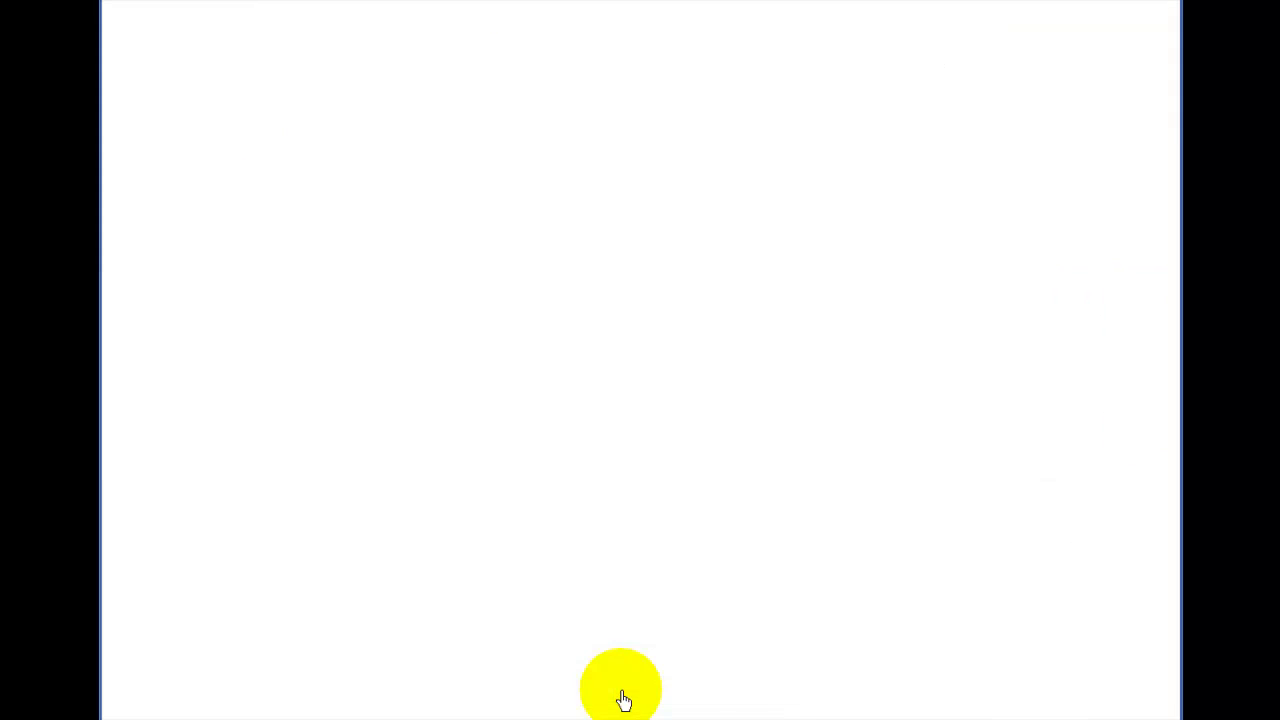
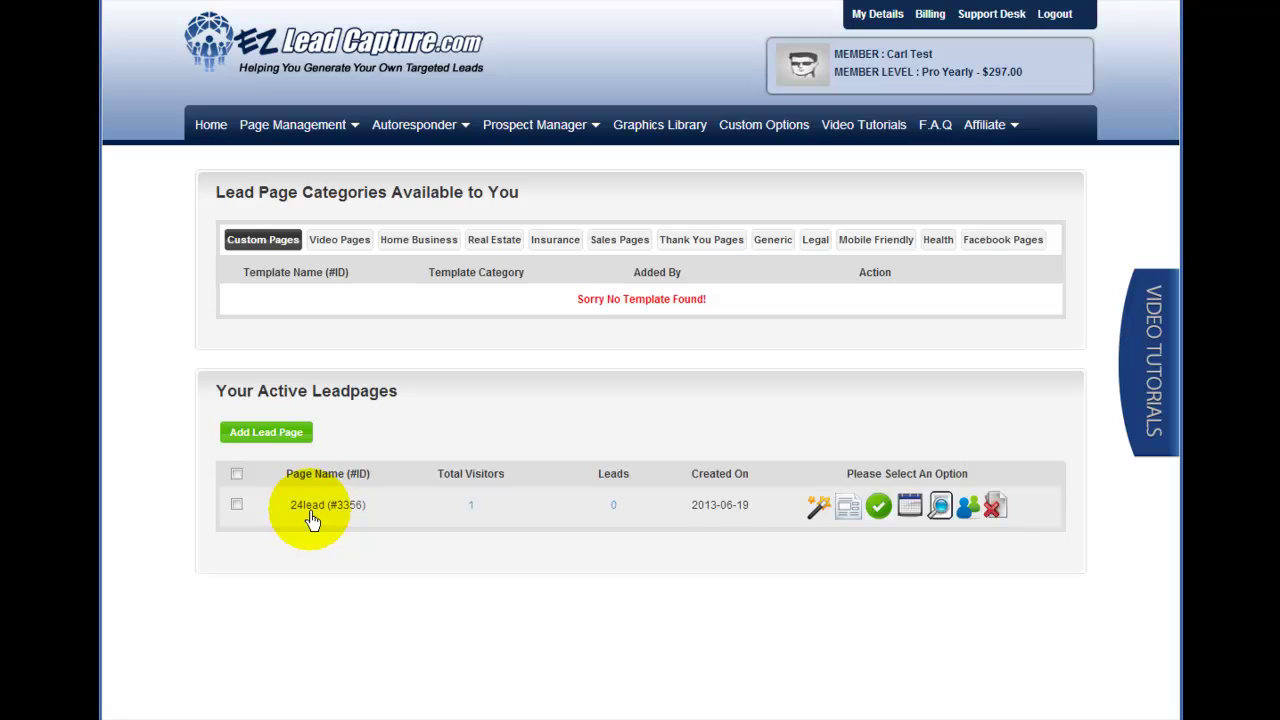
Open the 24lead page for editing and assign the 24 Hour Lead Campaign autoresponder series to it.
{"action": "left_click", "coordinate": [818, 512]}
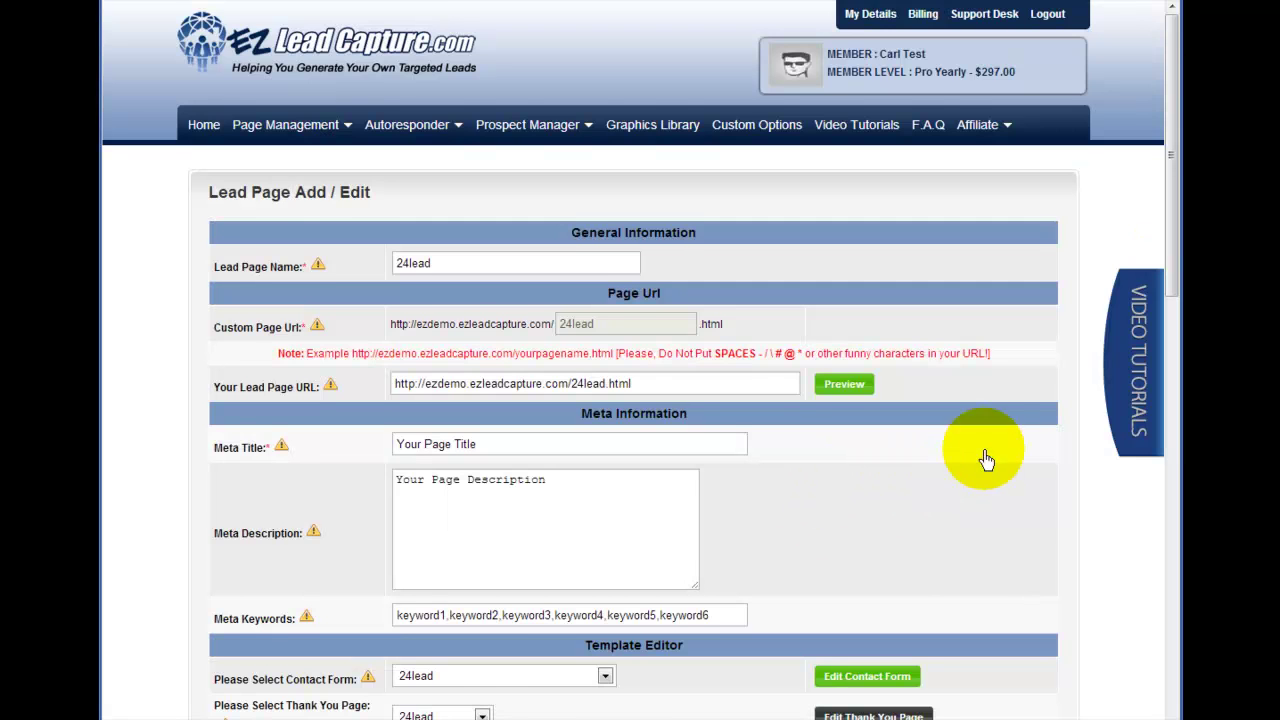
{"action": "scroll", "coordinate": [918, 473], "scroll_direction": "down", "scroll_amount": 5}
{"action": "scroll", "coordinate": [636, 257], "scroll_direction": "up", "scroll_amount": 1}
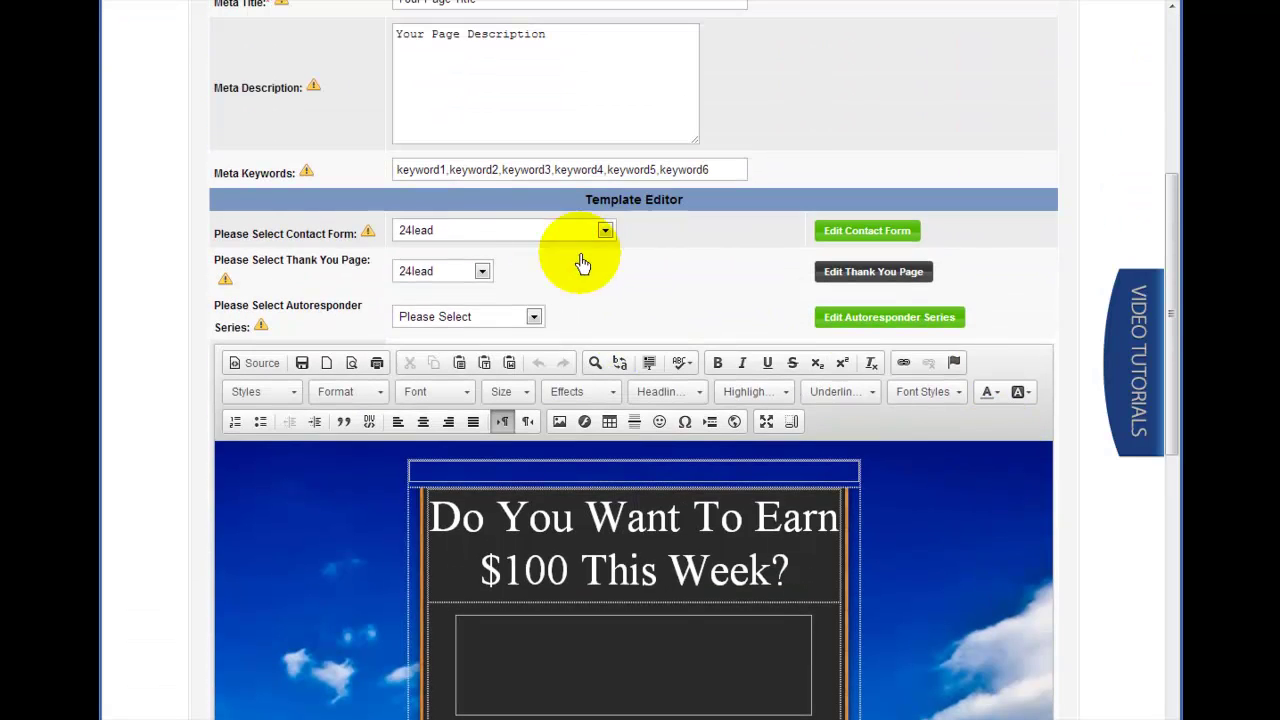
{"action": "left_click_drag", "start_coordinate": [210, 238], "coordinate": [651, 320]}
{"action": "left_click", "coordinate": [429, 249]}
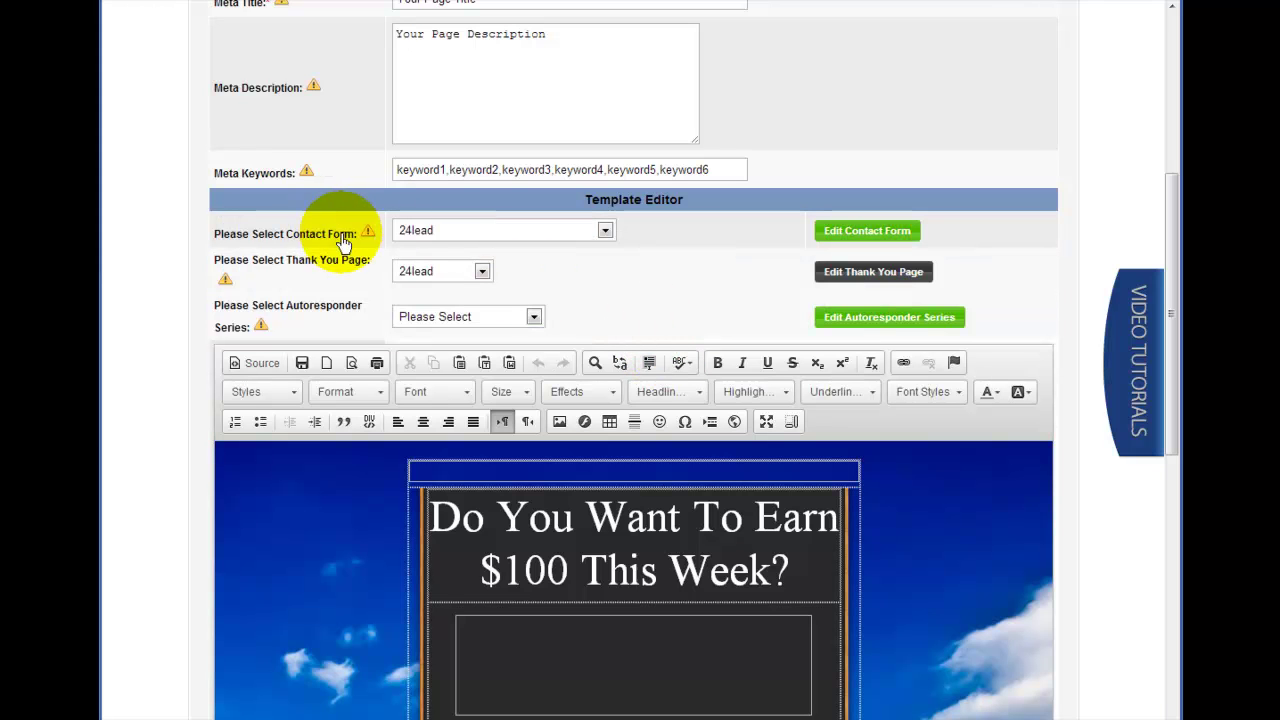
{"action": "left_click", "coordinate": [443, 274]}
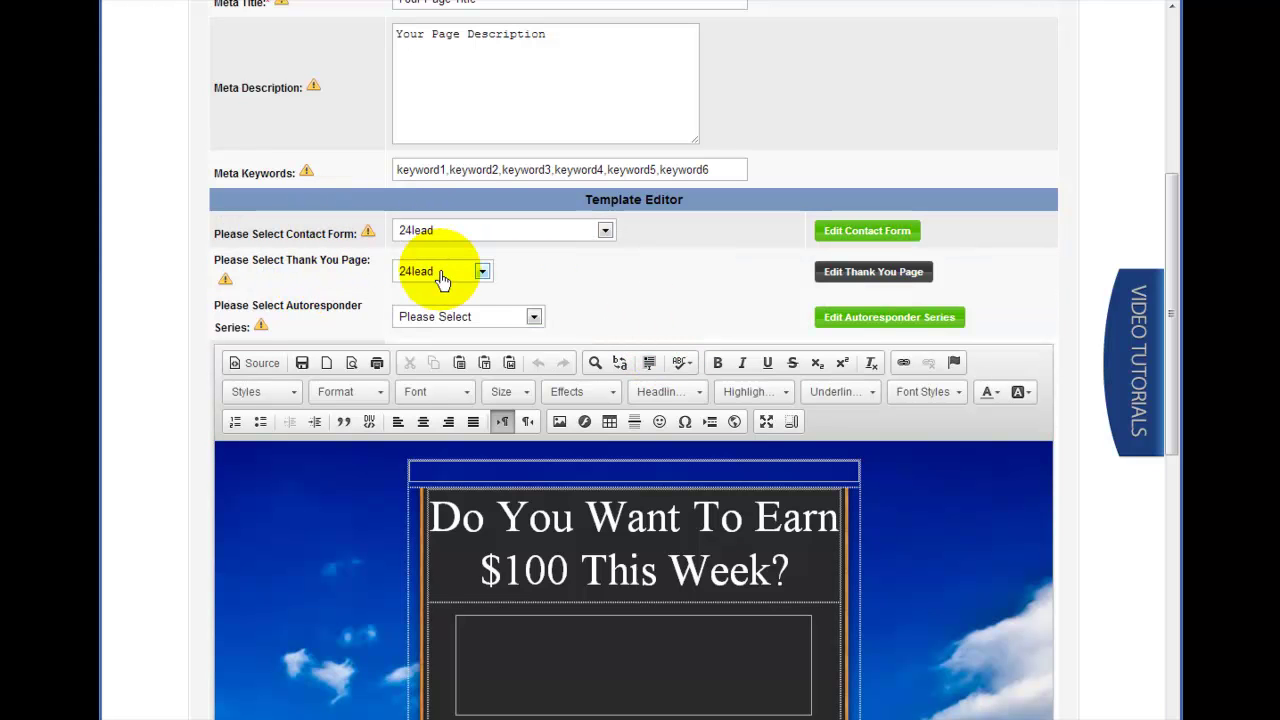
{"action": "left_click", "coordinate": [532, 317]}
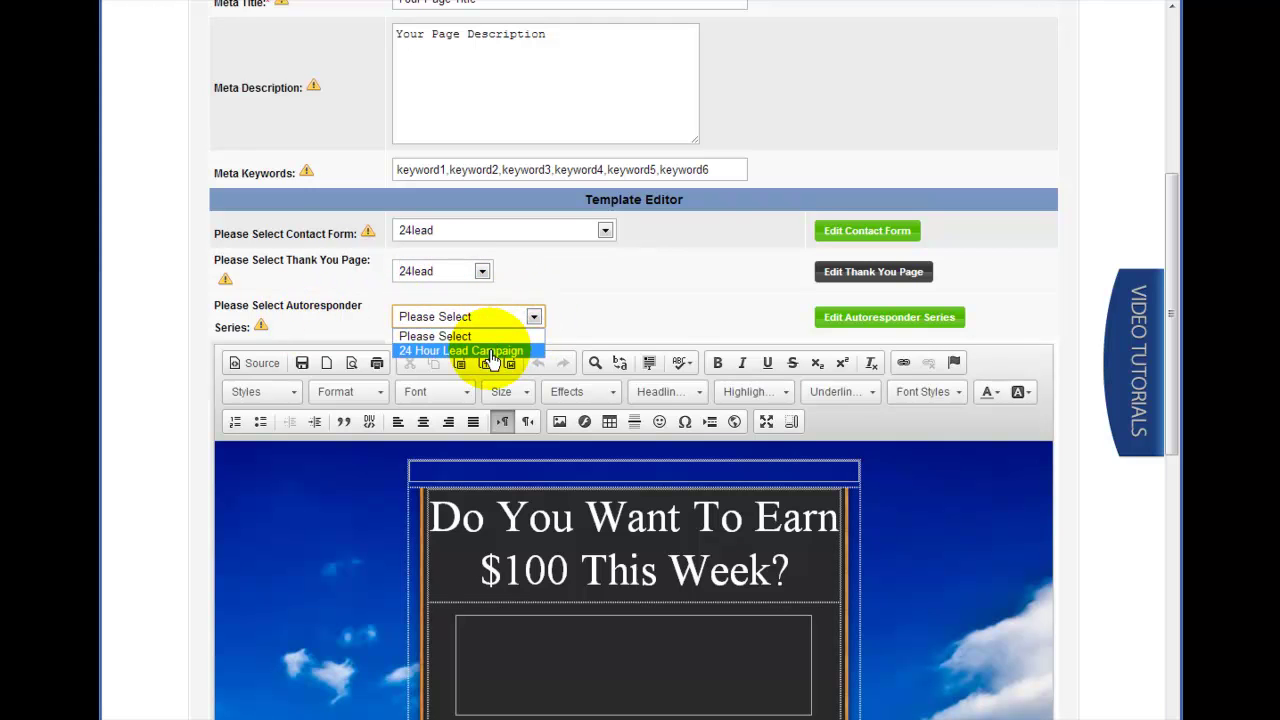
{"action": "left_click", "coordinate": [492, 351]}
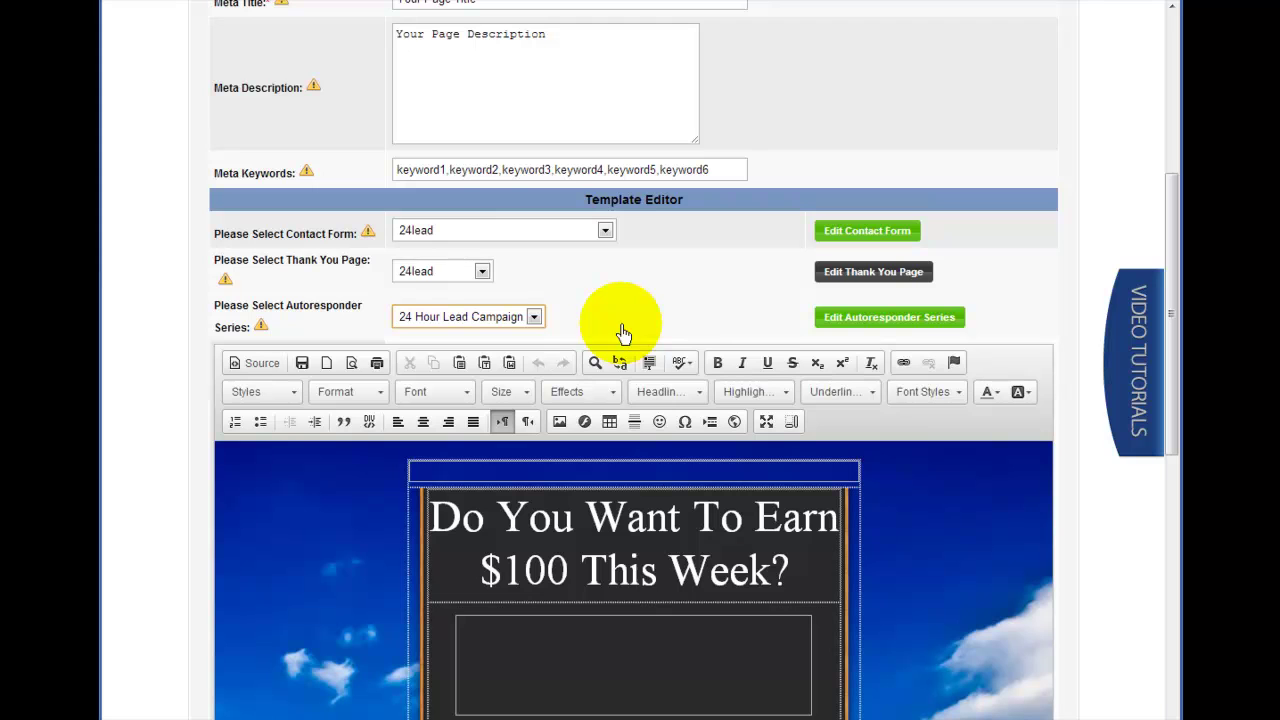
Check the lead page's contact form, thank you page and autoresponder series selections, and update the page to save them.
{"action": "left_click", "coordinate": [546, 233]}
{"action": "left_click", "coordinate": [482, 266]}
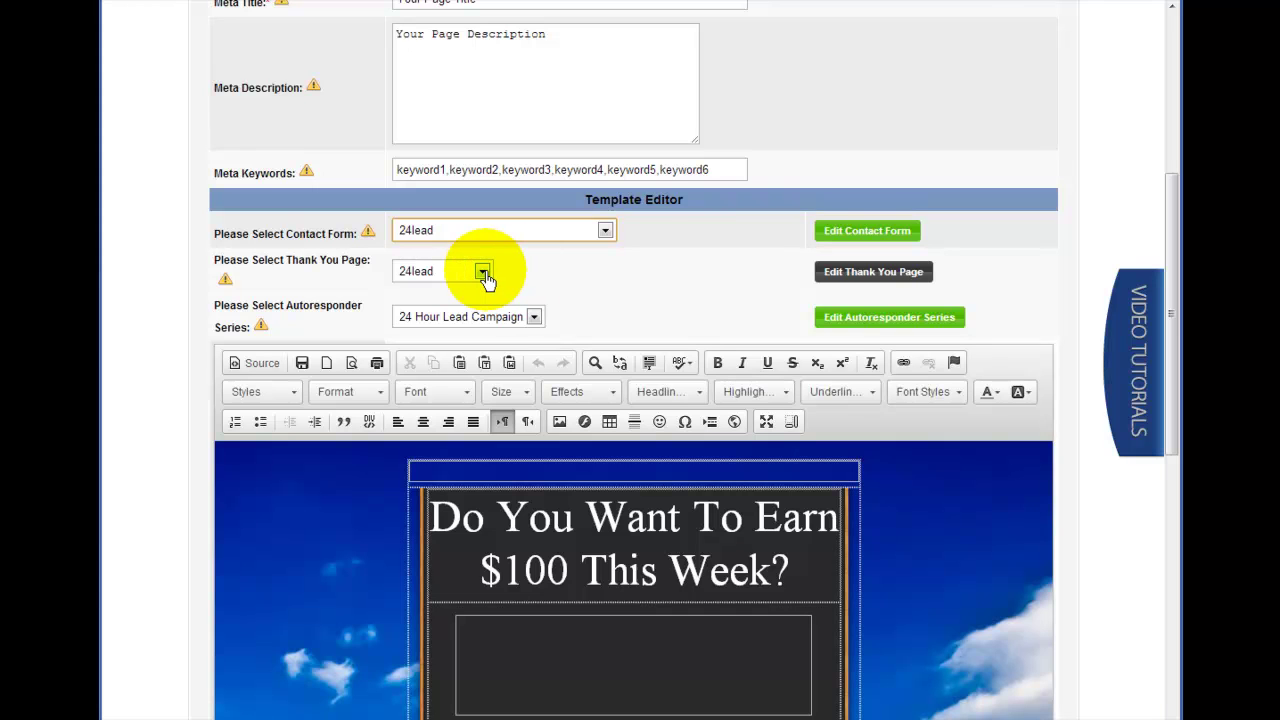
{"action": "left_click", "coordinate": [483, 274]}
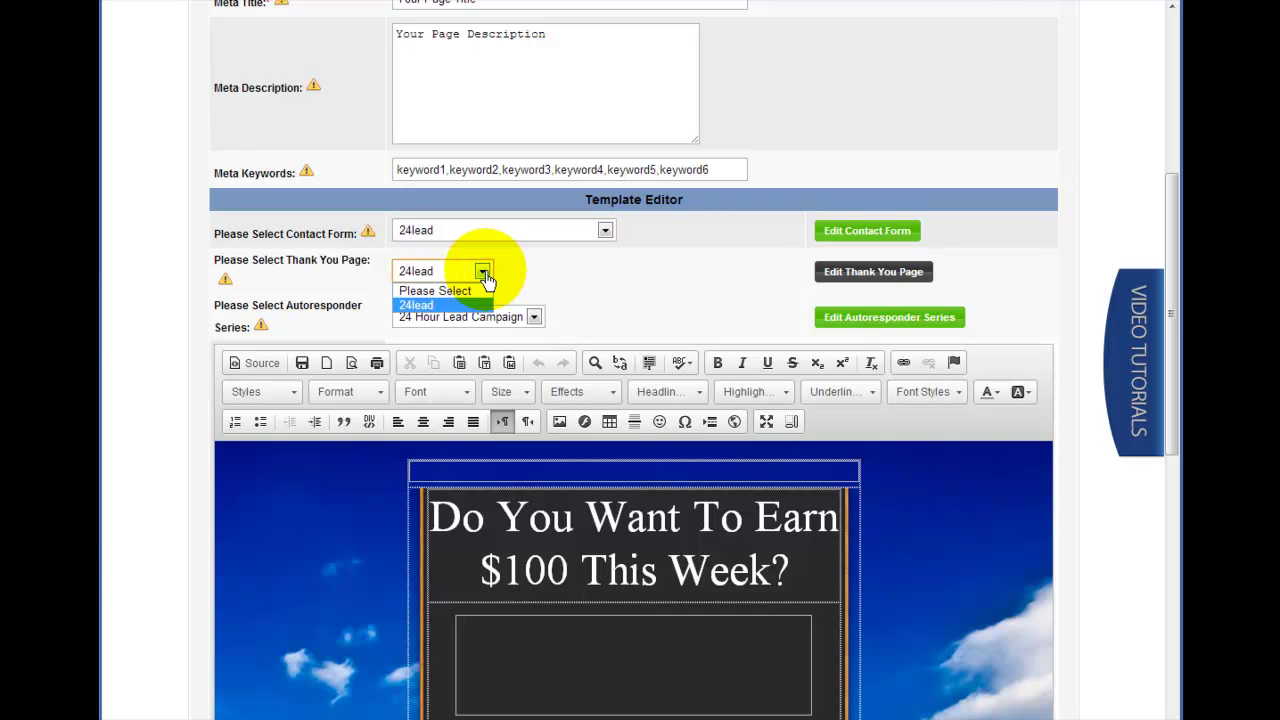
{"action": "left_click", "coordinate": [482, 274]}
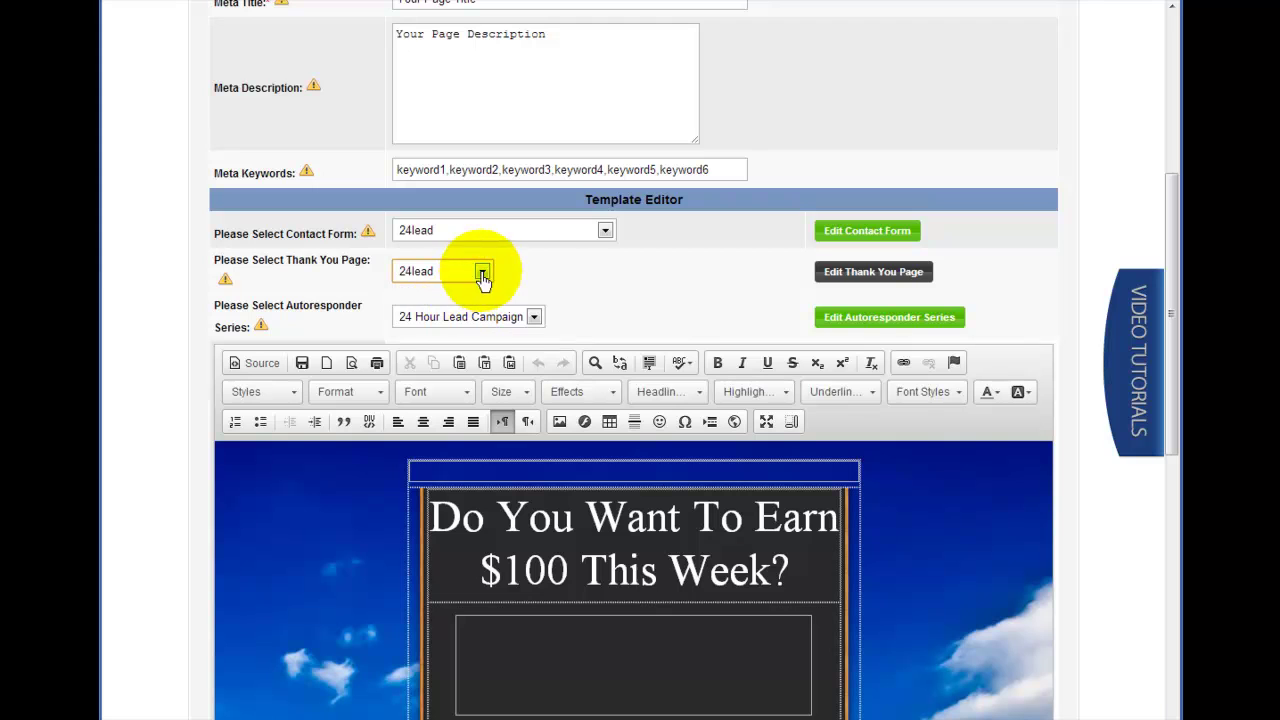
{"action": "left_click", "coordinate": [535, 317]}
{"action": "left_click", "coordinate": [535, 317]}
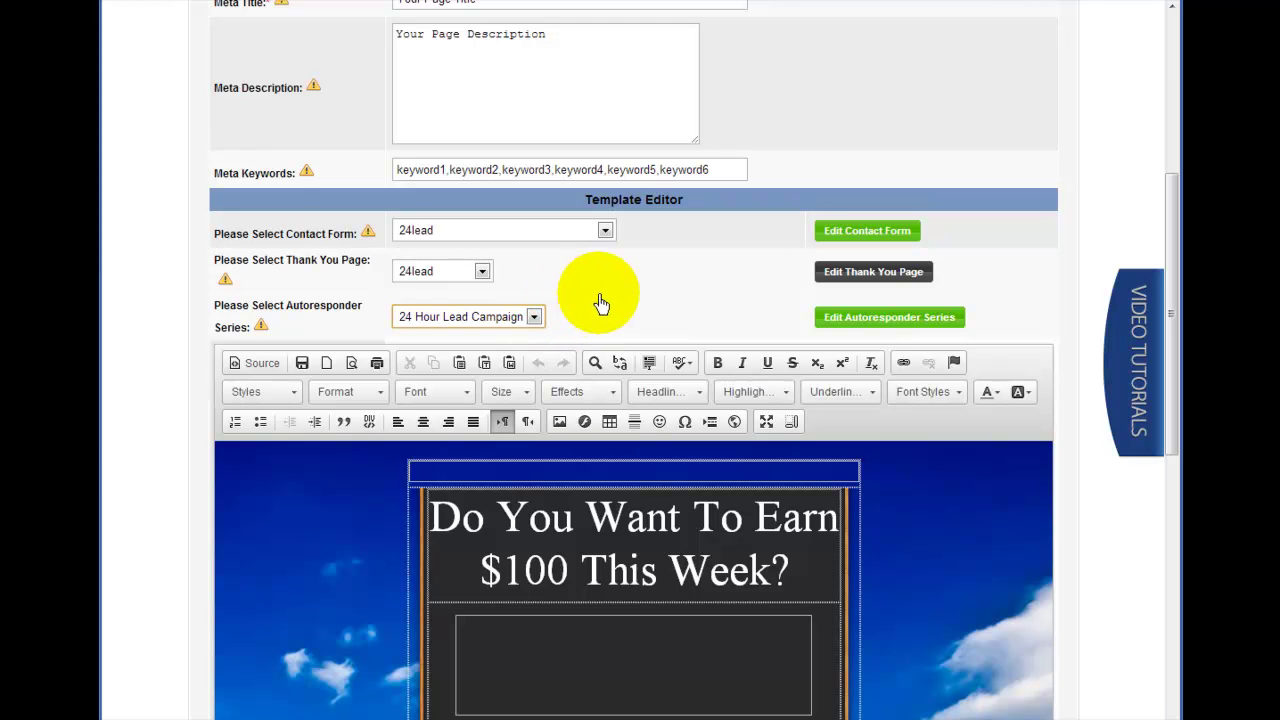
{"action": "scroll", "coordinate": [643, 296], "scroll_direction": "down", "scroll_amount": 5}
{"action": "scroll", "coordinate": [500, 300], "scroll_direction": "down", "scroll_amount": 2}
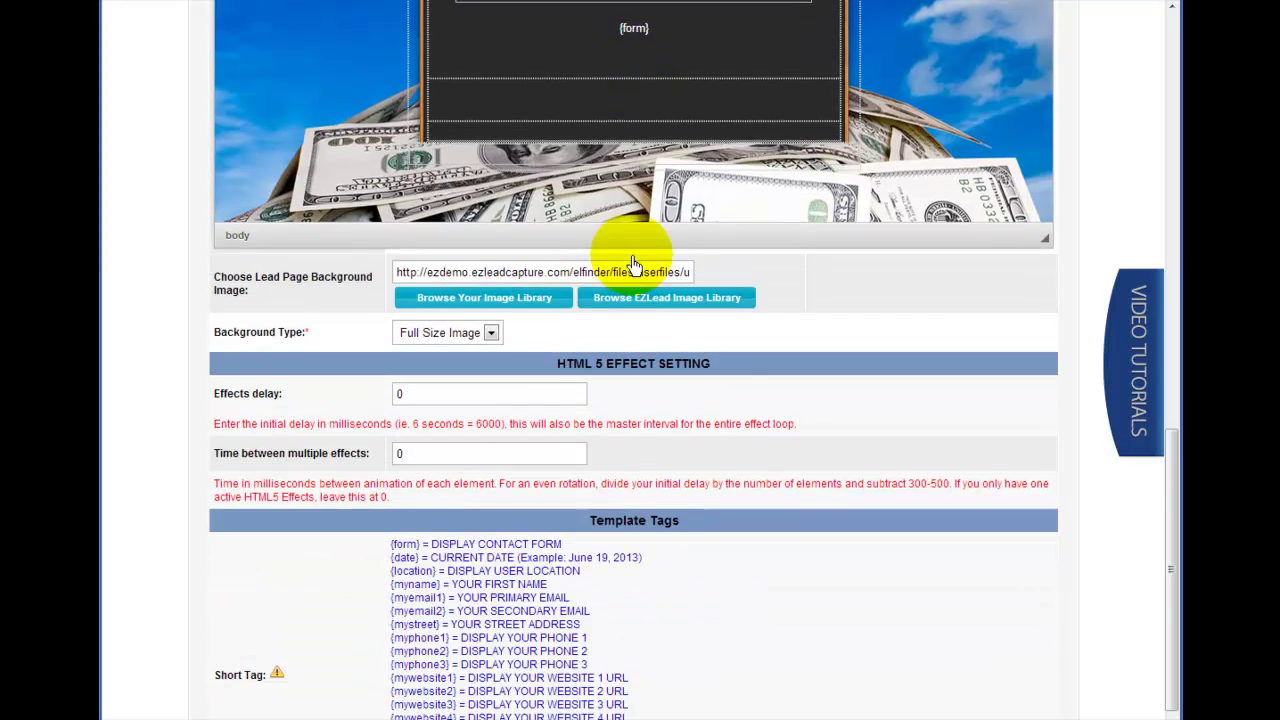
{"action": "scroll", "coordinate": [749, 351], "scroll_direction": "down", "scroll_amount": 2}
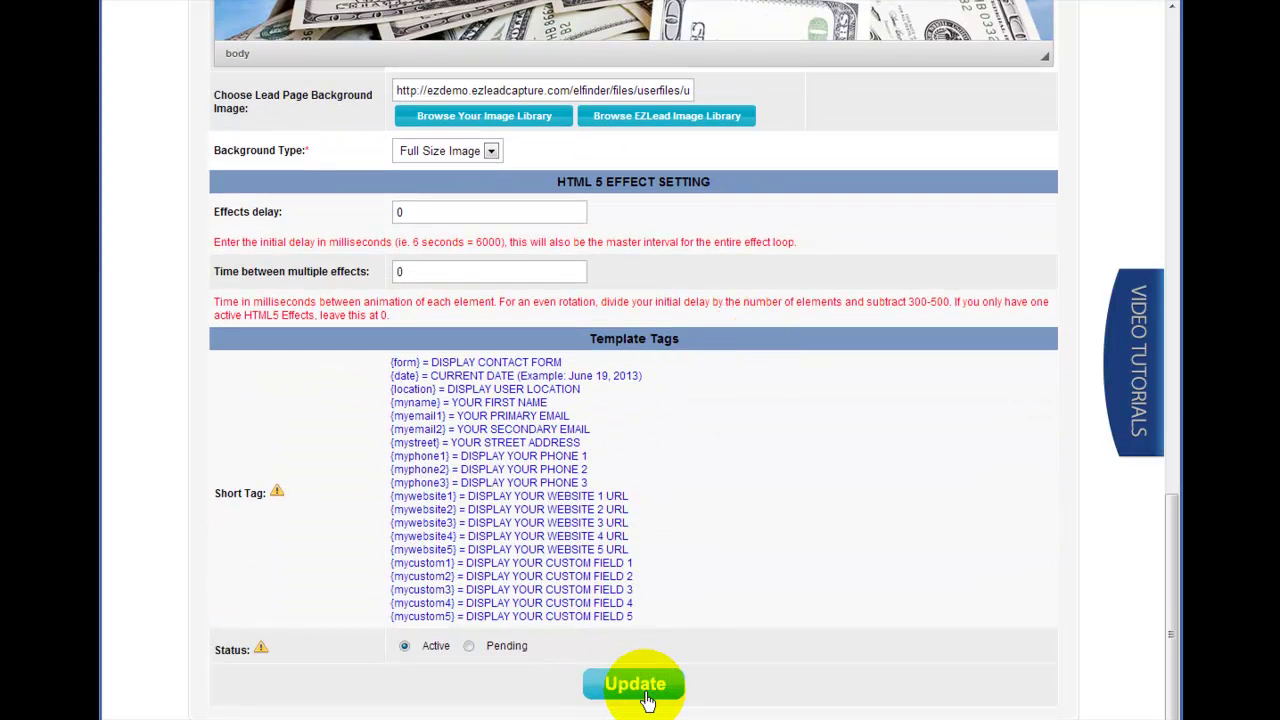
{"action": "left_click", "coordinate": [640, 688]}
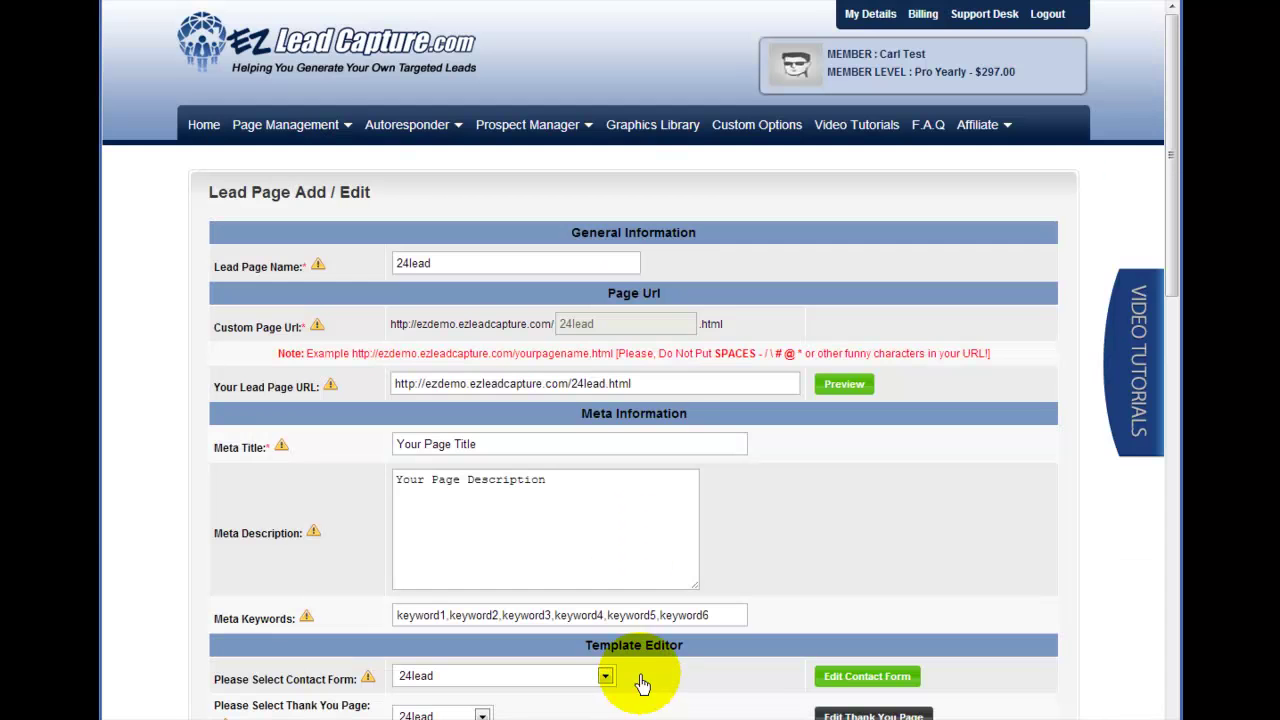